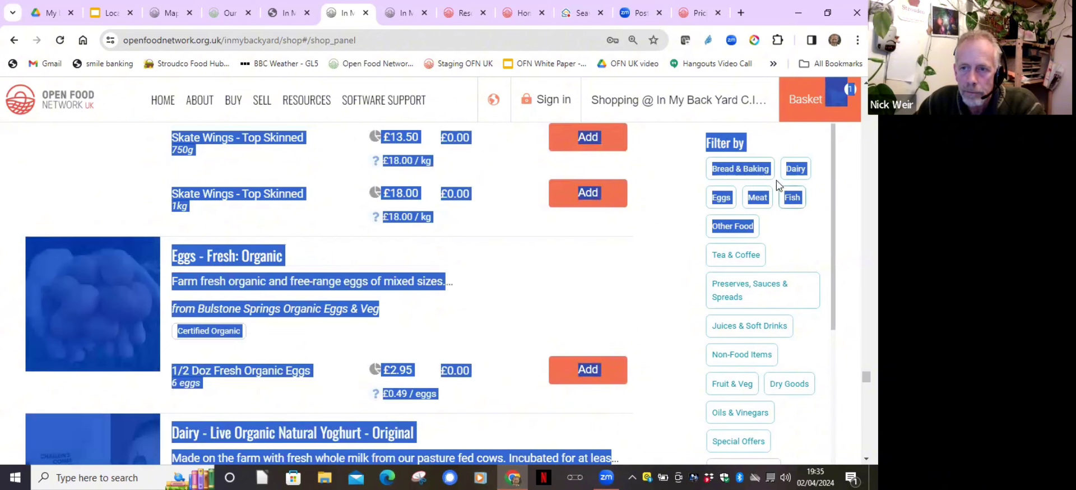
Filter the shop's products to the Bread & Baking category only, adding and then removing the Dairy filter
{"action": "left_click", "coordinate": [741, 169]}
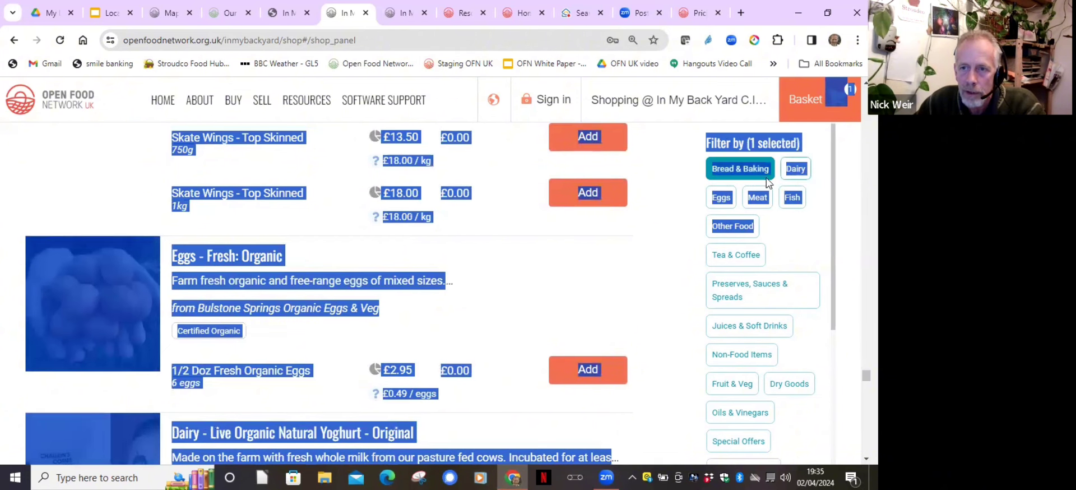
{"action": "left_click", "coordinate": [802, 171]}
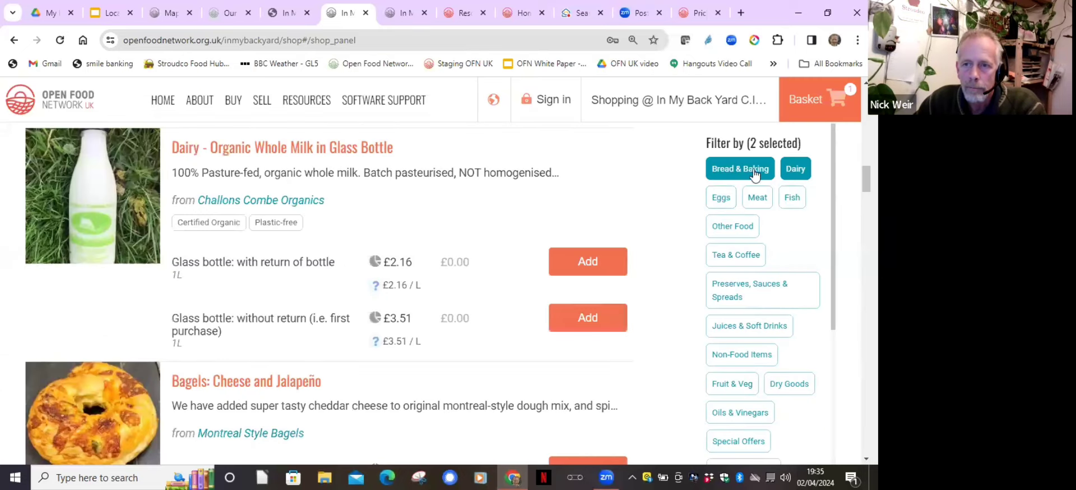
{"action": "left_click", "coordinate": [802, 170]}
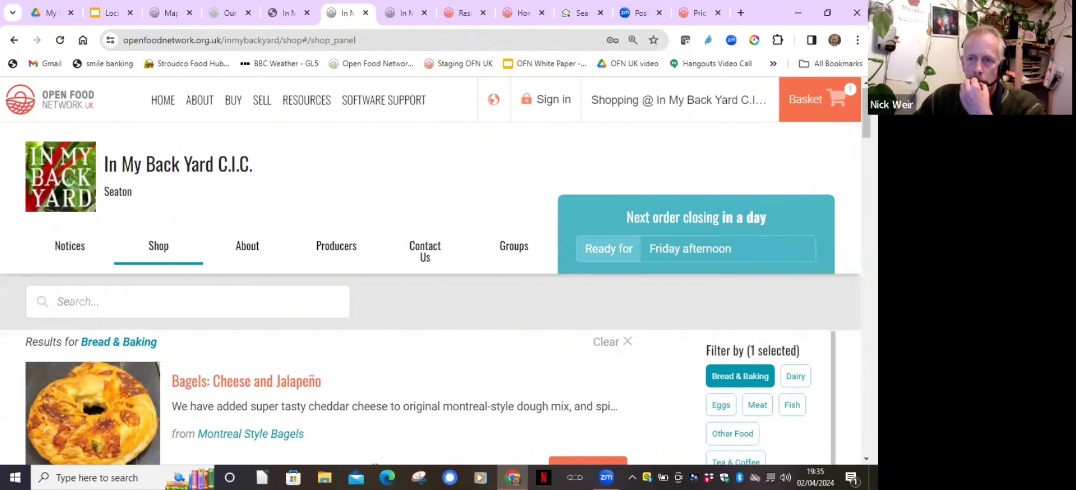
Show the price breakdown of the half-dozen Bagels: Cheese and Jalapeño
{"action": "scroll", "coordinate": [687, 218], "scroll_direction": "down", "scroll_amount": 3}
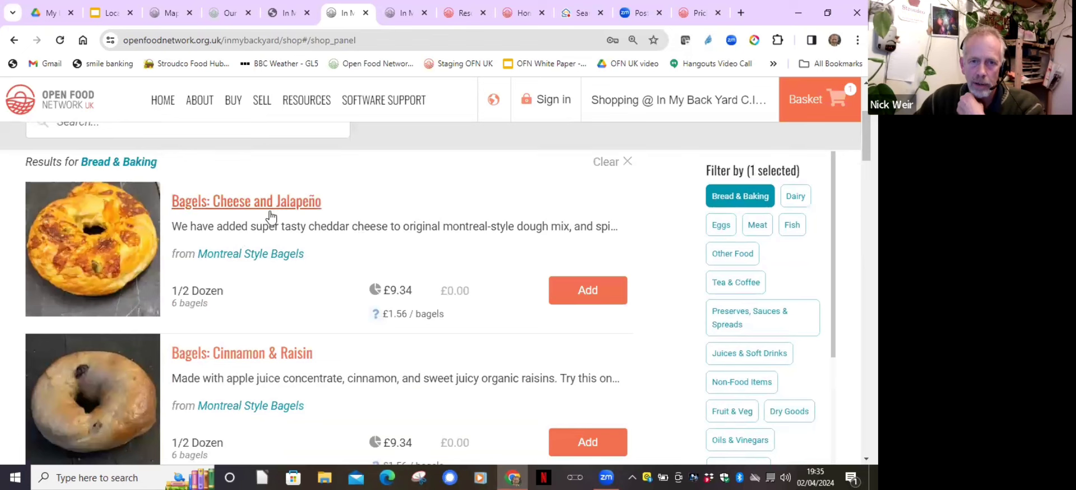
{"action": "left_click", "coordinate": [245, 202]}
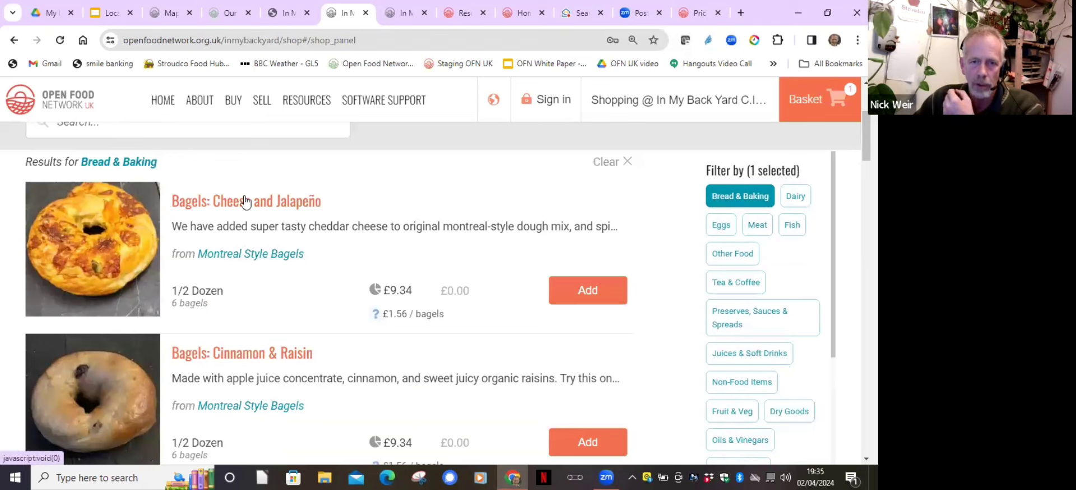
{"action": "left_click", "coordinate": [373, 291]}
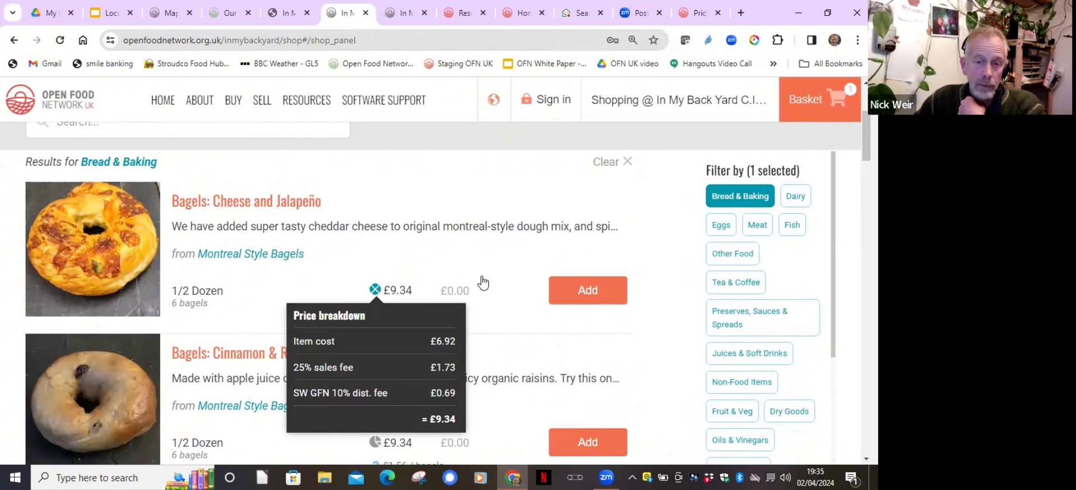
Add one half-dozen pack of Bagels: Cheese and Jalapeño to the basket and proceed to checkout
{"action": "scroll", "coordinate": [483, 283], "scroll_direction": "down", "scroll_amount": 1}
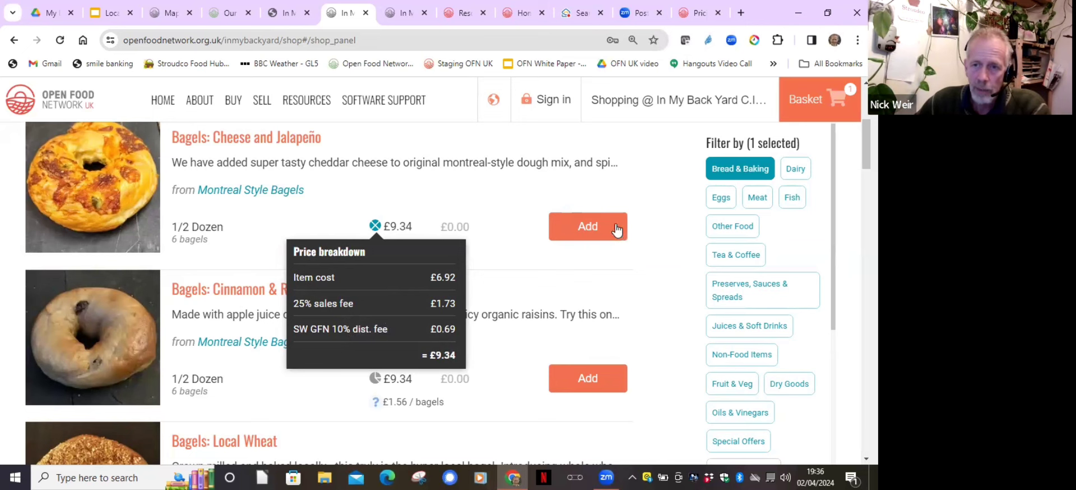
{"action": "left_click", "coordinate": [593, 229]}
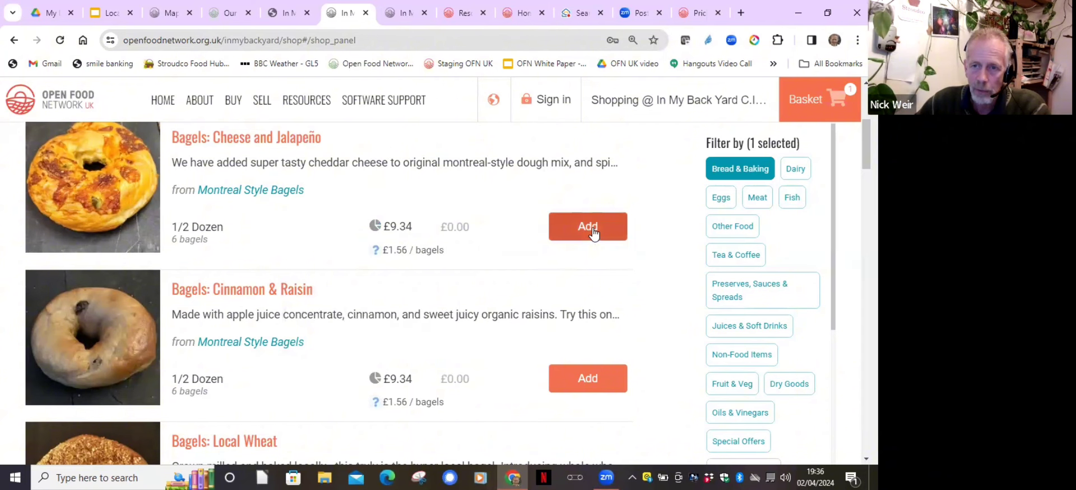
{"action": "left_click", "coordinate": [593, 230]}
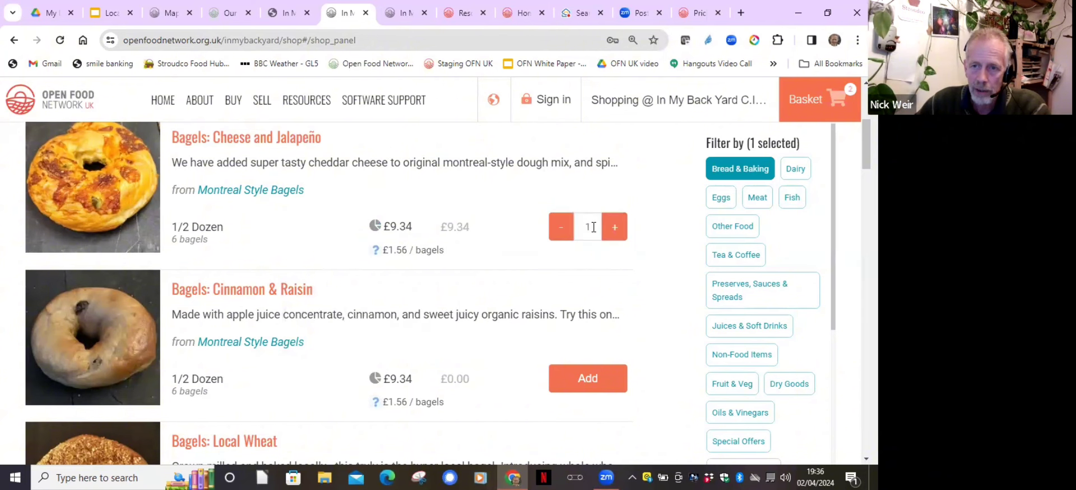
{"action": "left_click", "coordinate": [799, 102]}
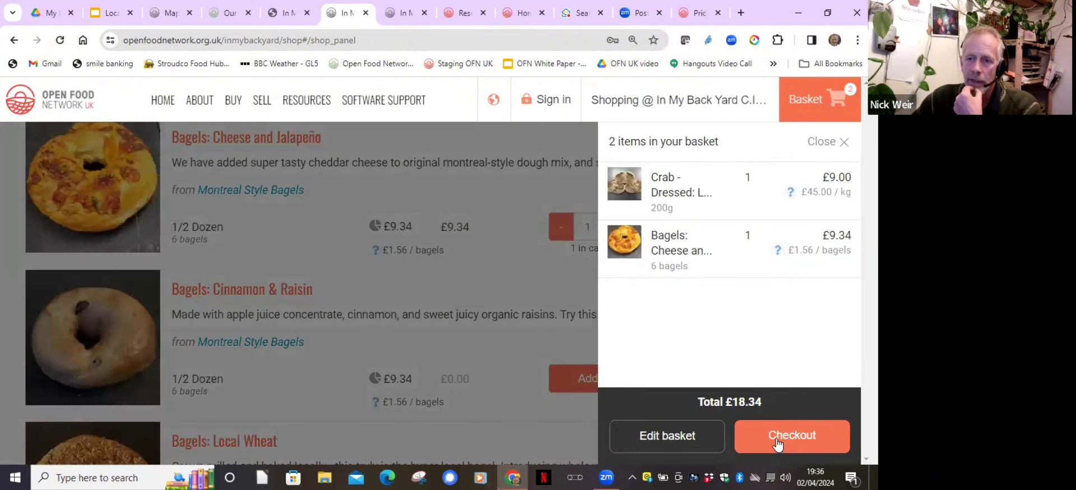
{"action": "left_click", "coordinate": [777, 443]}
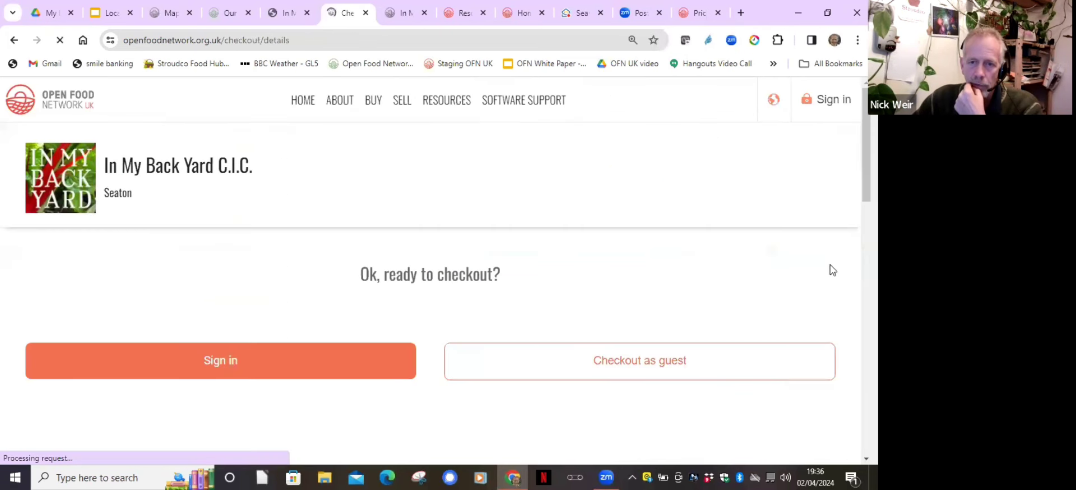
Sign in for checkout with the customer's saved account e-mail and password
{"action": "left_click", "coordinate": [222, 369]}
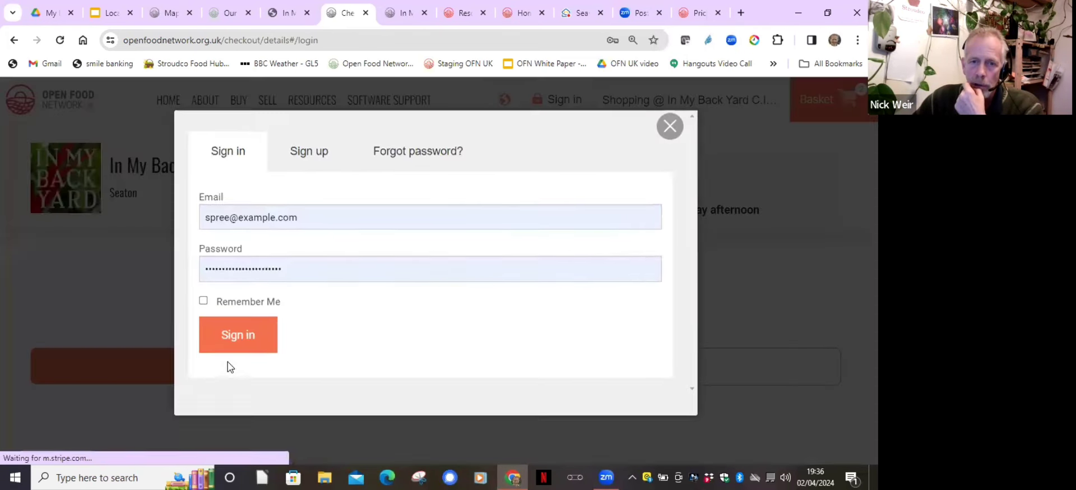
{"action": "left_click", "coordinate": [311, 216]}
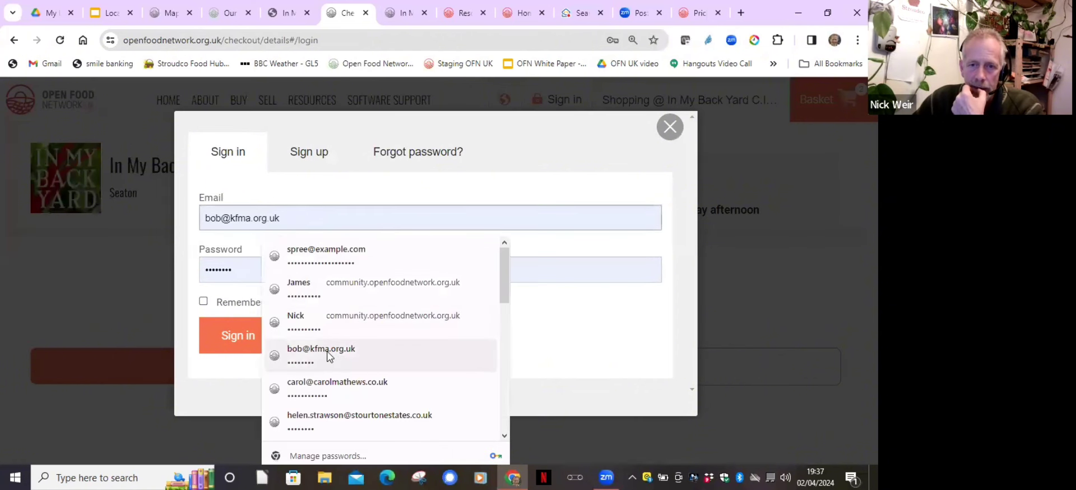
{"action": "scroll", "coordinate": [328, 354], "scroll_direction": "down", "scroll_amount": 2}
{"action": "scroll", "coordinate": [327, 355], "scroll_direction": "down", "scroll_amount": 3}
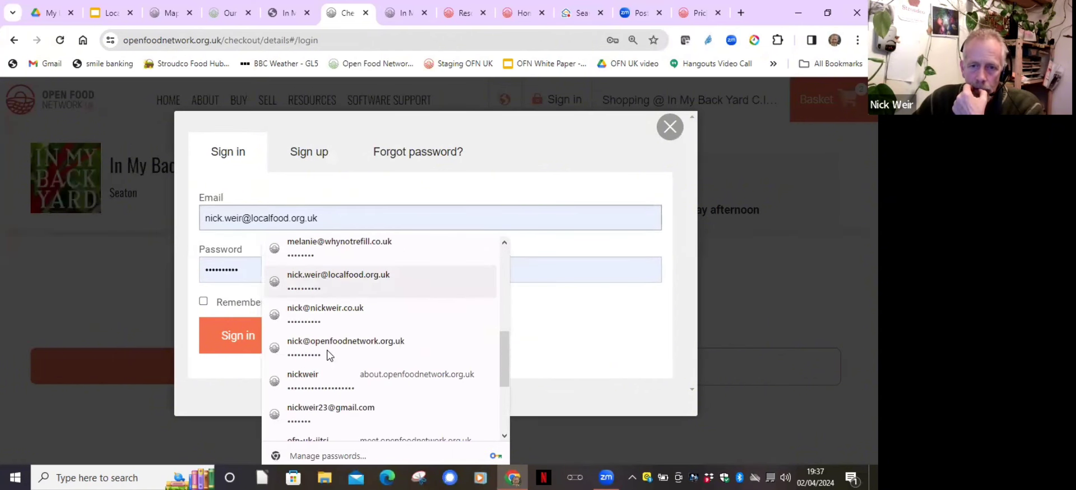
{"action": "left_click", "coordinate": [325, 308]}
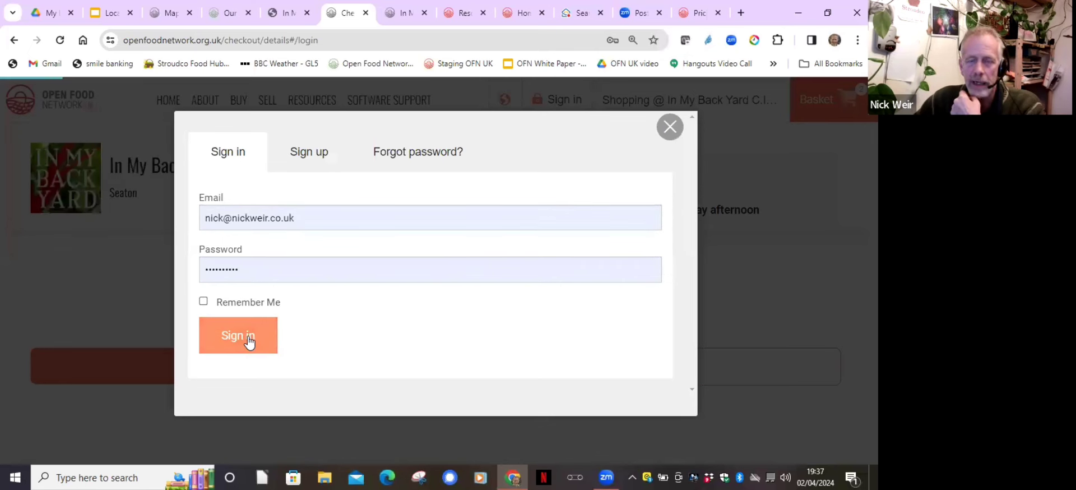
{"action": "left_click", "coordinate": [249, 342]}
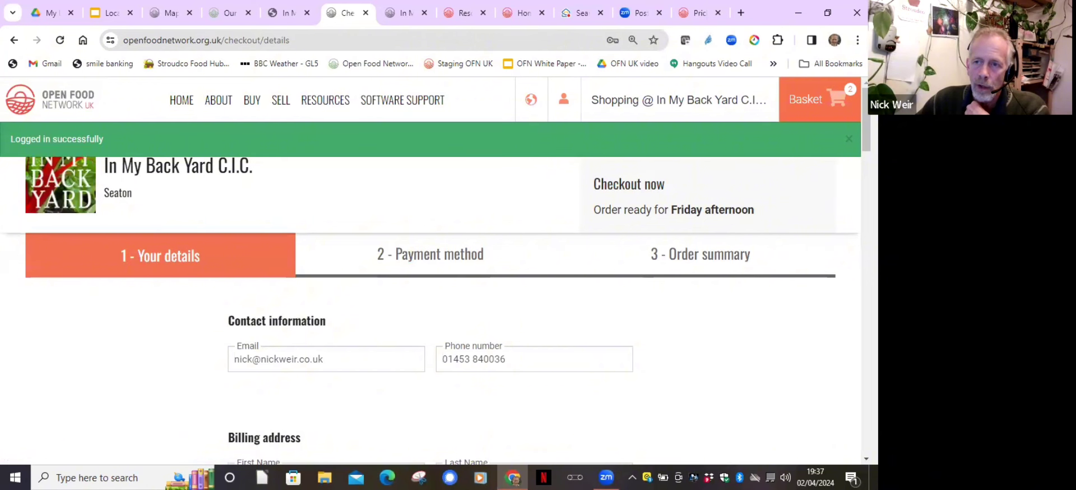
Look through the contact and billing details, and select Collect from HONITON as the shipping option
{"action": "scroll", "coordinate": [436, 308], "scroll_direction": "down", "scroll_amount": 1}
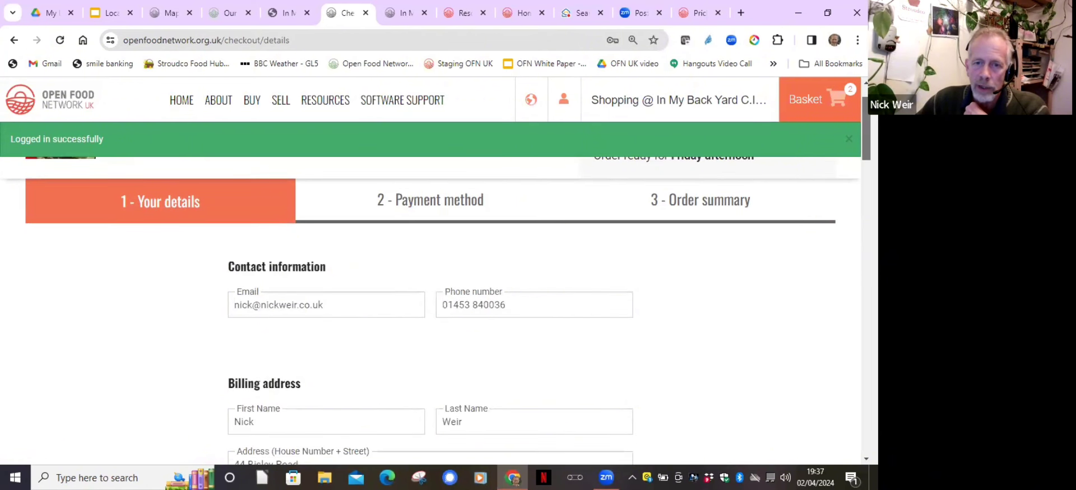
{"action": "scroll", "coordinate": [436, 309], "scroll_direction": "down", "scroll_amount": 1}
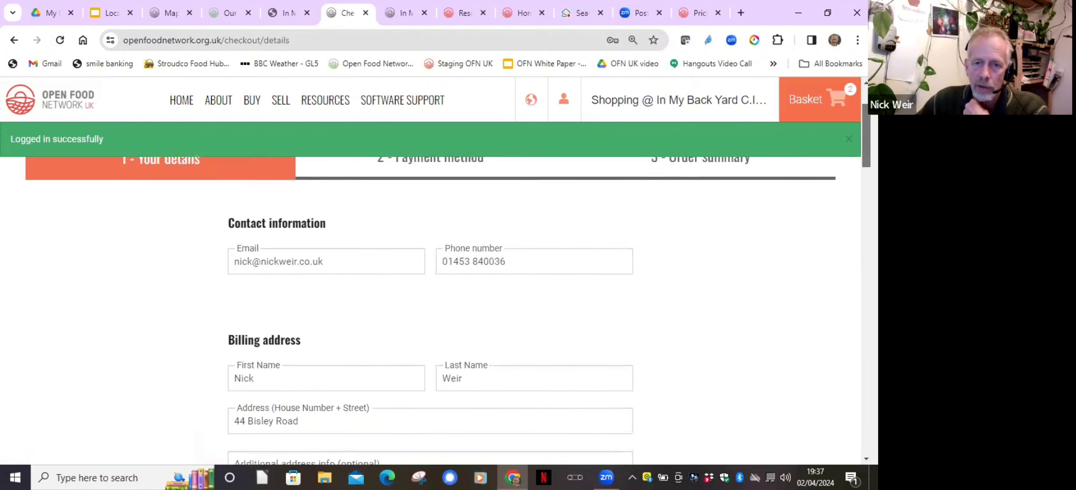
{"action": "scroll", "coordinate": [436, 308], "scroll_direction": "down", "scroll_amount": 10}
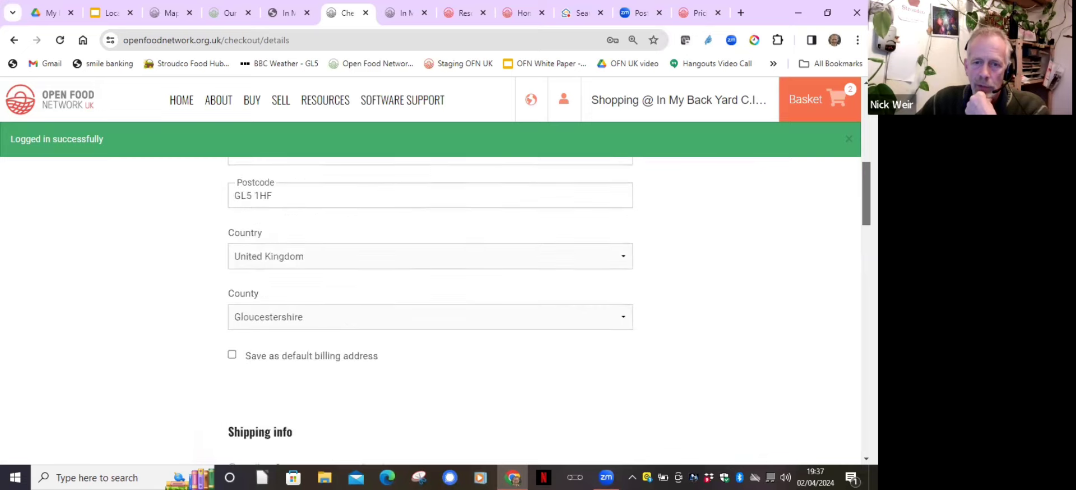
{"action": "scroll", "coordinate": [436, 308], "scroll_direction": "up", "scroll_amount": 2}
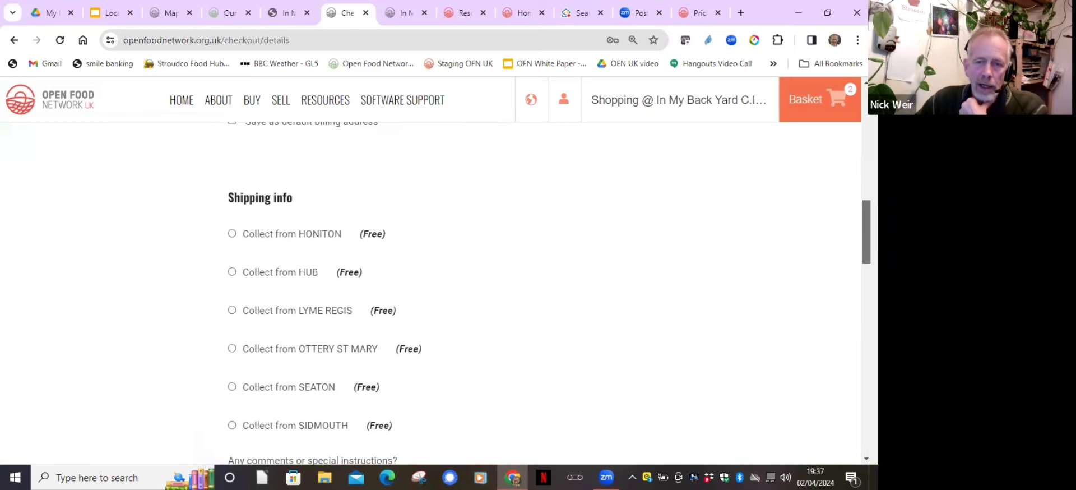
{"action": "scroll", "coordinate": [436, 308], "scroll_direction": "down", "scroll_amount": 2}
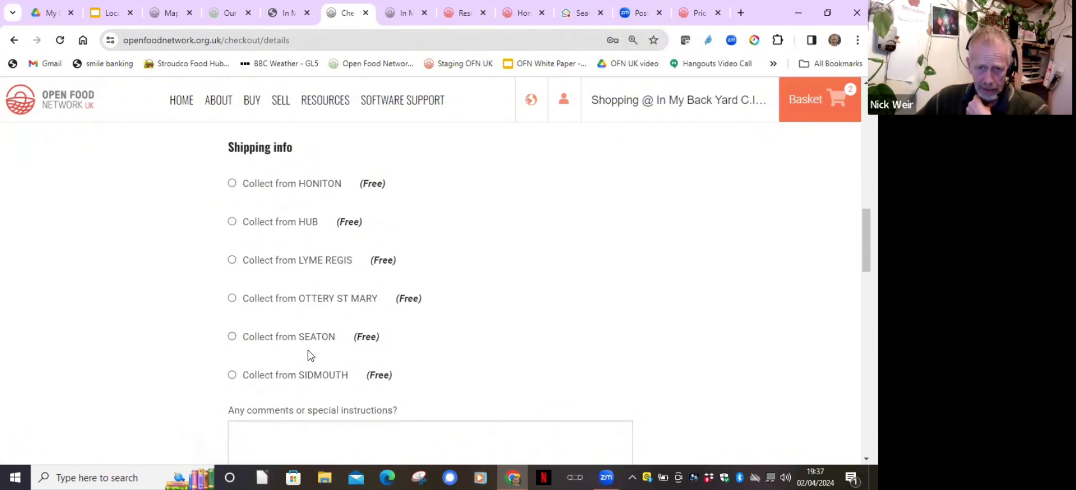
{"action": "left_click", "coordinate": [232, 183]}
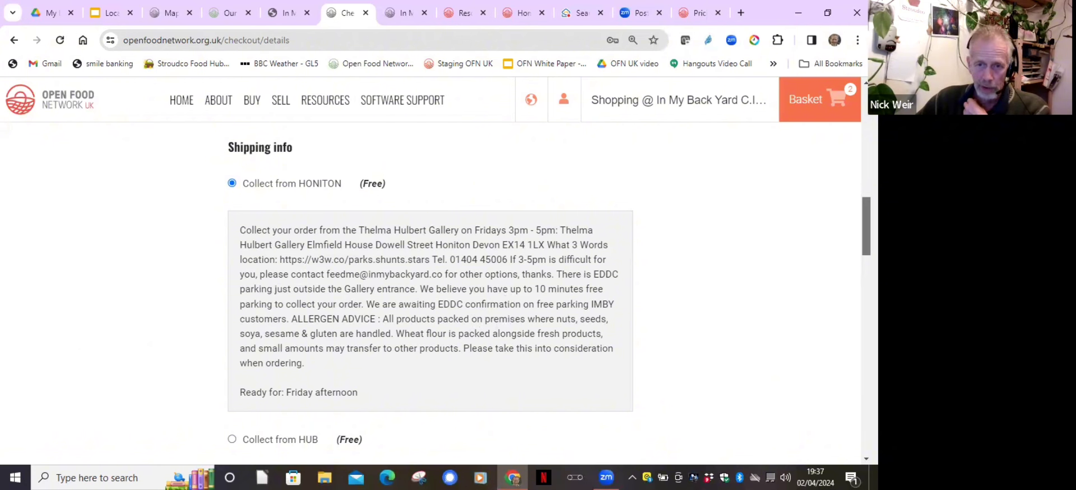
Set the shipping option to Collect from HUB and read its collection instructions
{"action": "scroll", "coordinate": [866, 227], "scroll_direction": "down", "scroll_amount": 2}
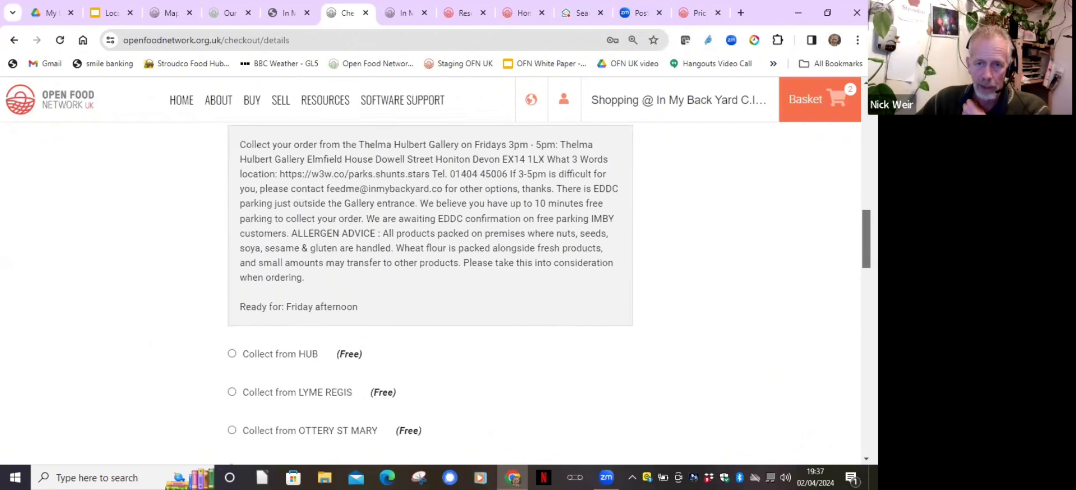
{"action": "scroll", "coordinate": [866, 241], "scroll_direction": "down", "scroll_amount": 1}
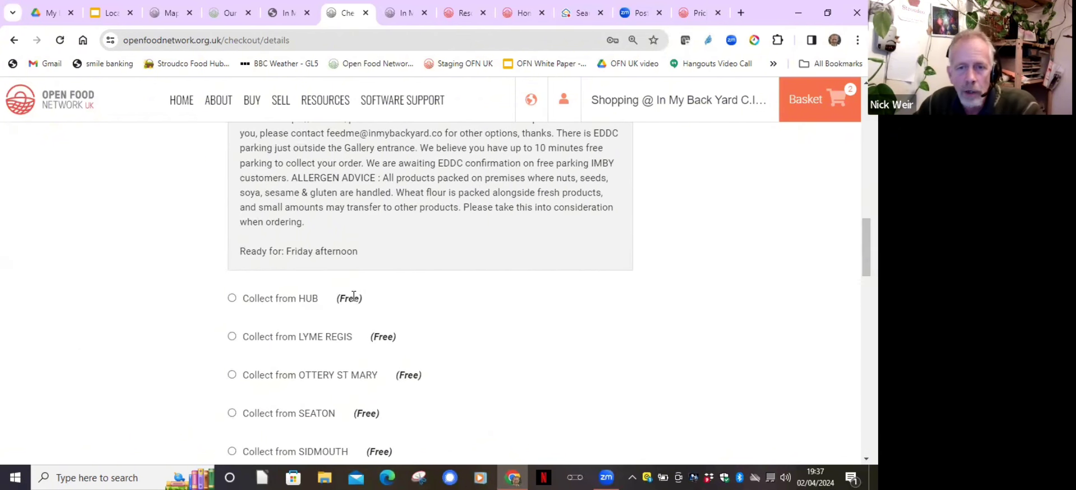
{"action": "left_click", "coordinate": [232, 298]}
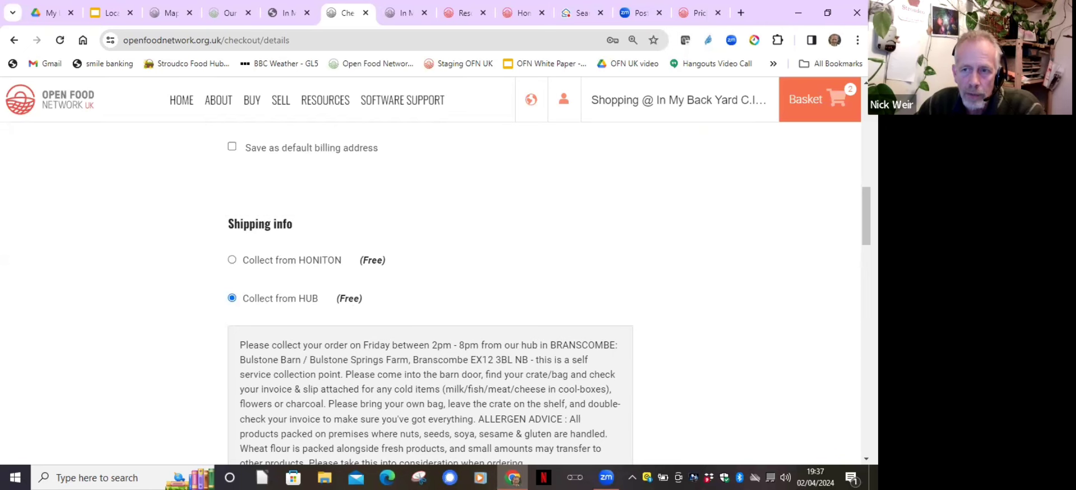
{"action": "scroll", "coordinate": [867, 224], "scroll_direction": "down", "scroll_amount": 2}
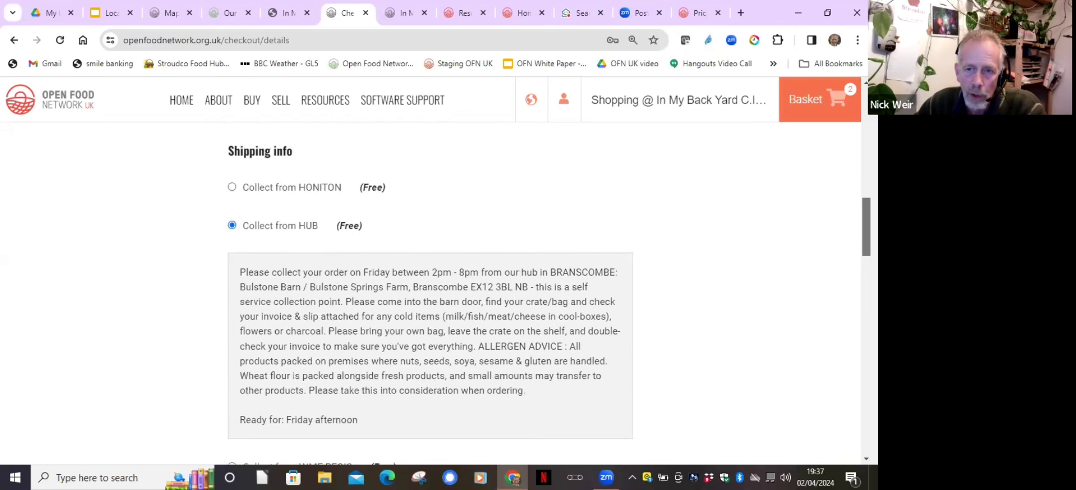
{"action": "scroll", "coordinate": [430, 302], "scroll_direction": "down", "scroll_amount": 1}
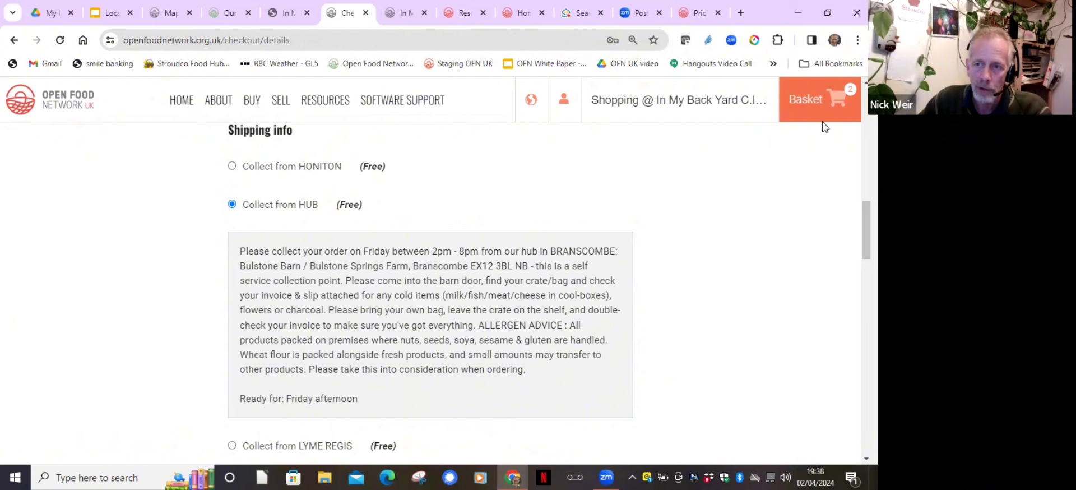
Enter the placeholder comment "nnnnsnsgnsgsgn" as special instructions and continue to the payment method stage
{"action": "scroll", "coordinate": [431, 297], "scroll_direction": "down", "scroll_amount": 7}
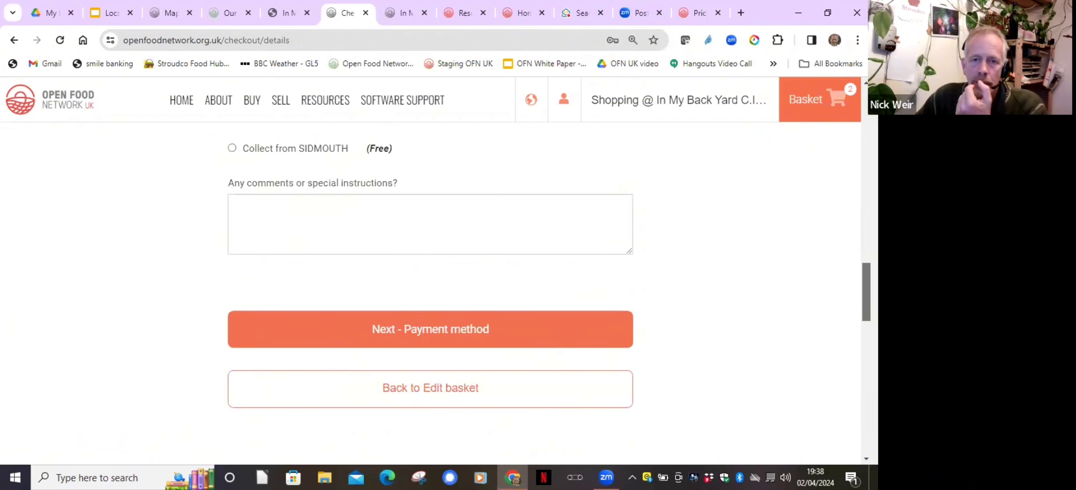
{"action": "scroll", "coordinate": [516, 206], "scroll_direction": "up", "scroll_amount": 1}
{"action": "left_click", "coordinate": [465, 213]}
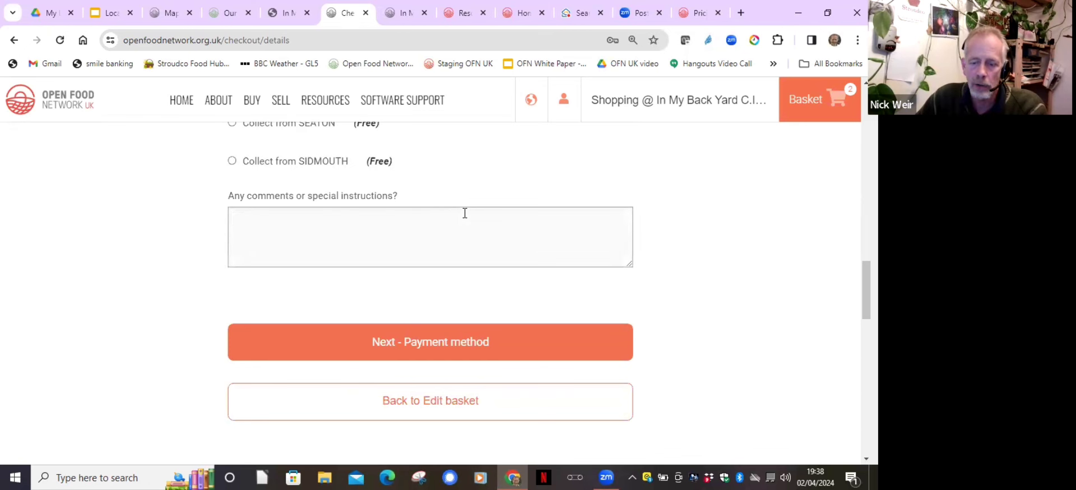
{"action": "type", "text": "nnnnsnsgnsgsgn"}
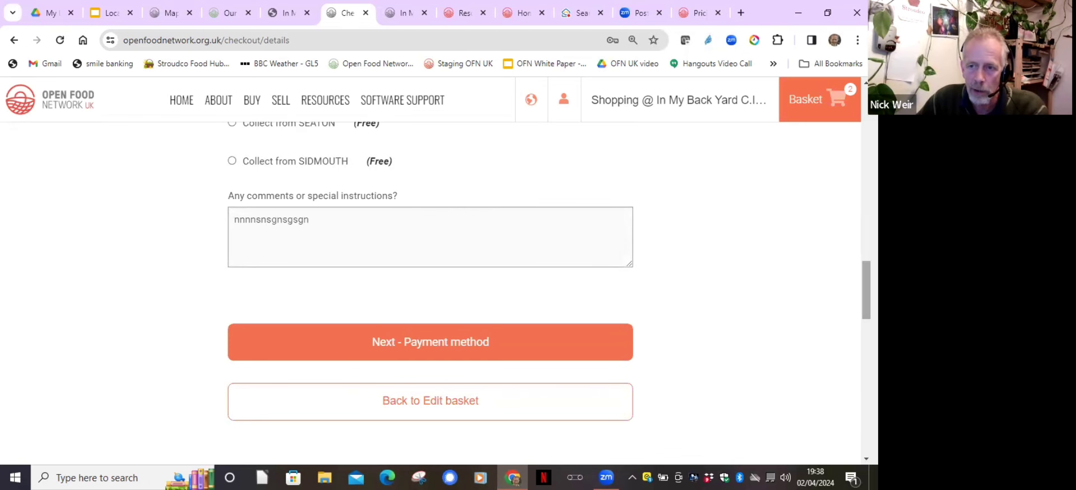
{"action": "scroll", "coordinate": [638, 286], "scroll_direction": "down", "scroll_amount": 2}
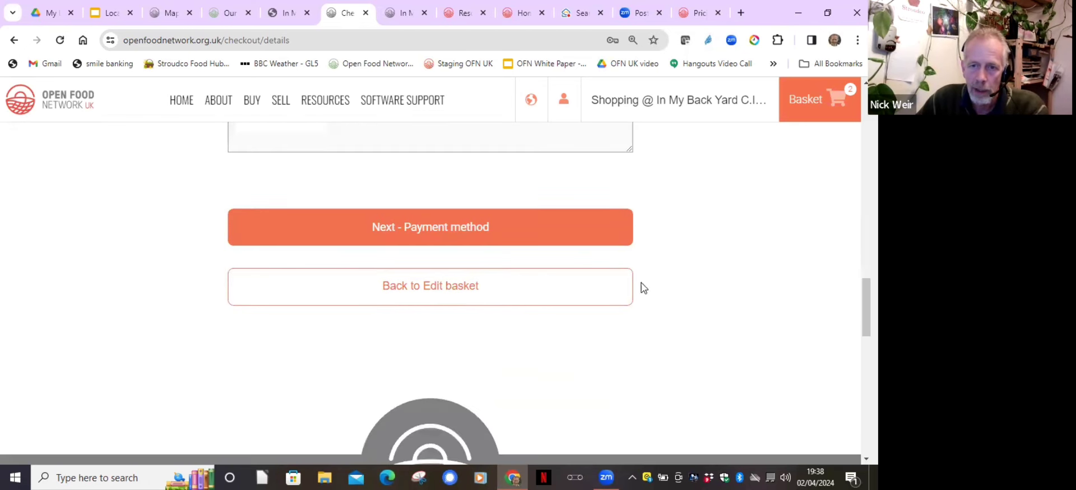
{"action": "left_click", "coordinate": [500, 226]}
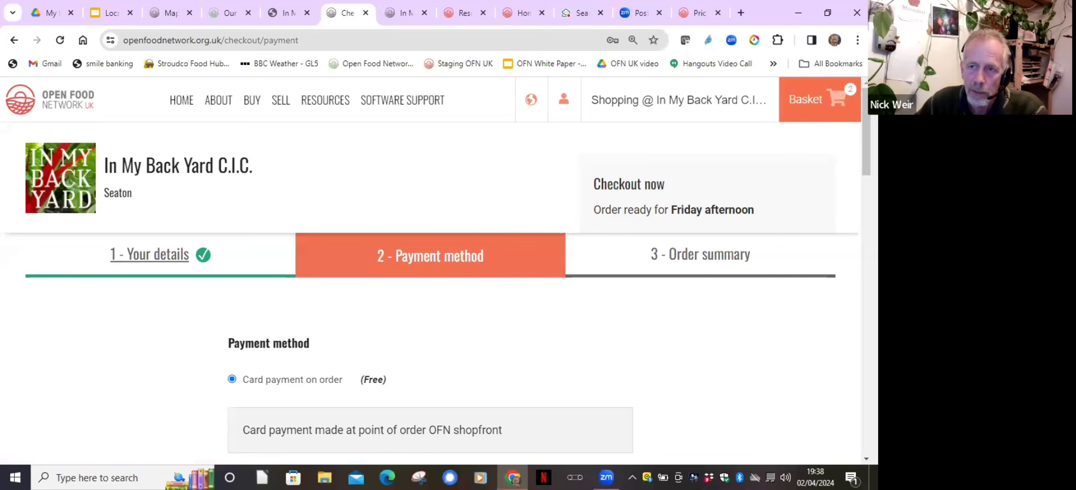
Review the card payment option and the saved card choice on the payment method page
{"action": "scroll", "coordinate": [432, 280], "scroll_direction": "down", "scroll_amount": 3}
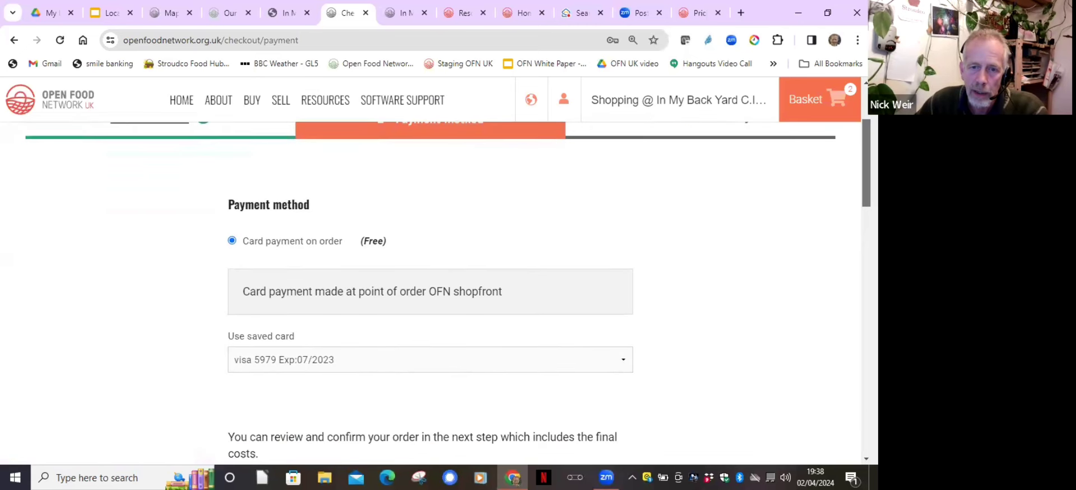
{"action": "scroll", "coordinate": [432, 280], "scroll_direction": "down", "scroll_amount": 2}
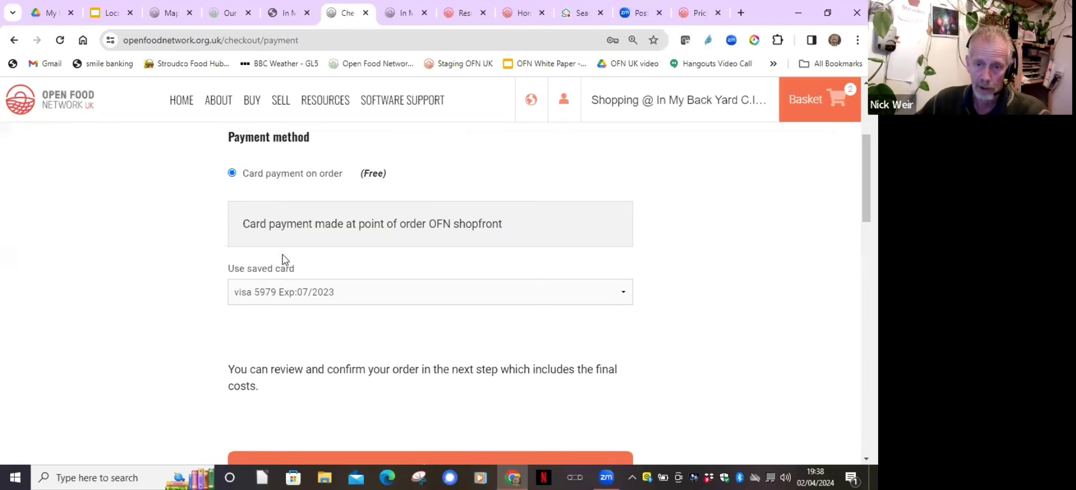
{"action": "scroll", "coordinate": [283, 262], "scroll_direction": "down", "scroll_amount": 1}
{"action": "scroll", "coordinate": [283, 263], "scroll_direction": "down", "scroll_amount": 1}
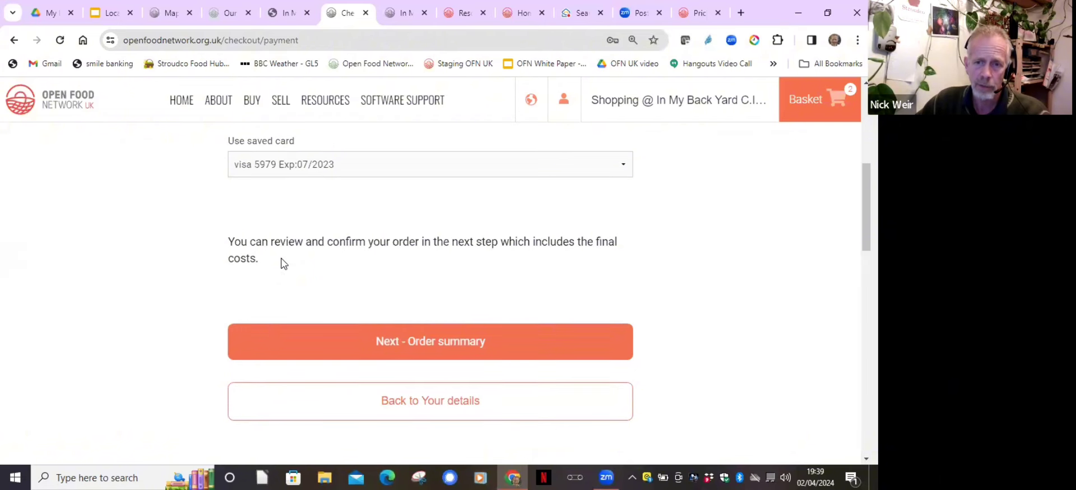
Review the note about final costs and the options to continue to the order summary or return to the details
{"action": "scroll", "coordinate": [283, 263], "scroll_direction": "down", "scroll_amount": 1}
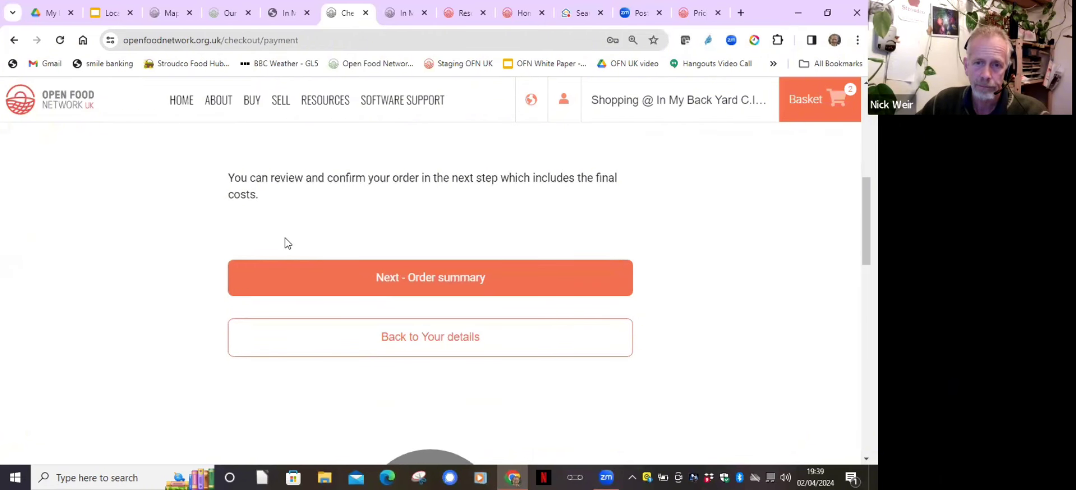
{"action": "scroll", "coordinate": [283, 242], "scroll_direction": "up", "scroll_amount": 1}
{"action": "scroll", "coordinate": [284, 243], "scroll_direction": "up", "scroll_amount": 1}
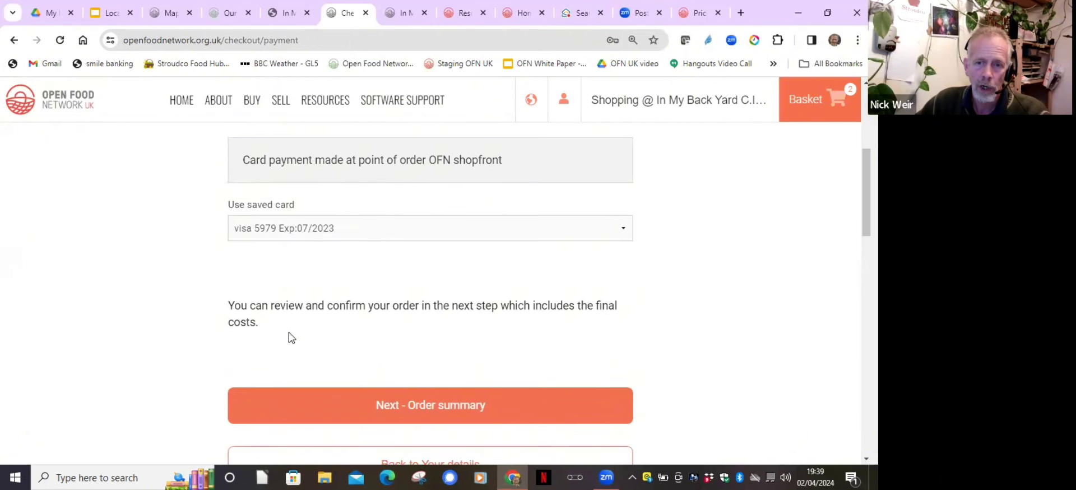
{"action": "scroll", "coordinate": [368, 345], "scroll_direction": "down", "scroll_amount": 1}
{"action": "scroll", "coordinate": [368, 344], "scroll_direction": "down", "scroll_amount": 1}
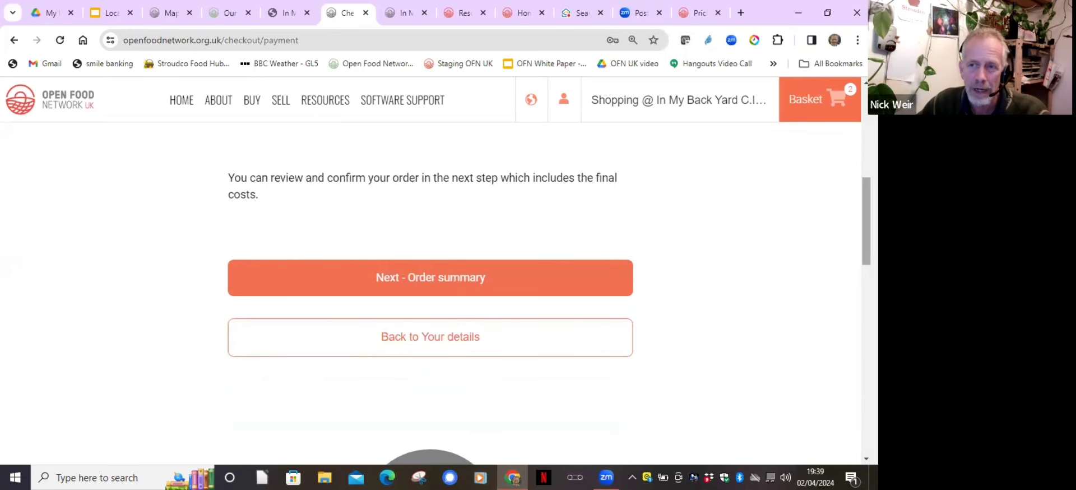
{"action": "scroll", "coordinate": [817, 130], "scroll_direction": "up", "scroll_amount": 7}
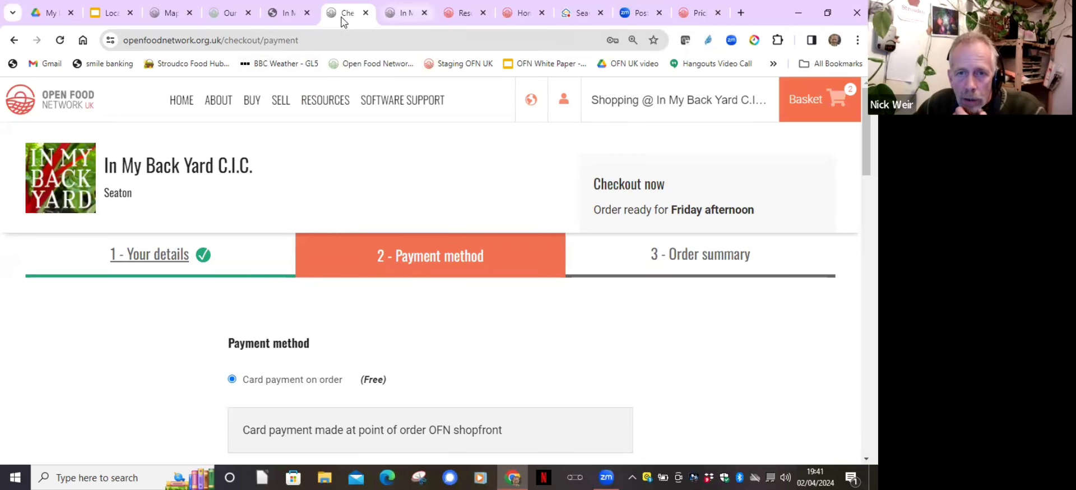
Switch to the Open Food Network values page and read through the list of things the network cares about
{"action": "left_click", "coordinate": [226, 14]}
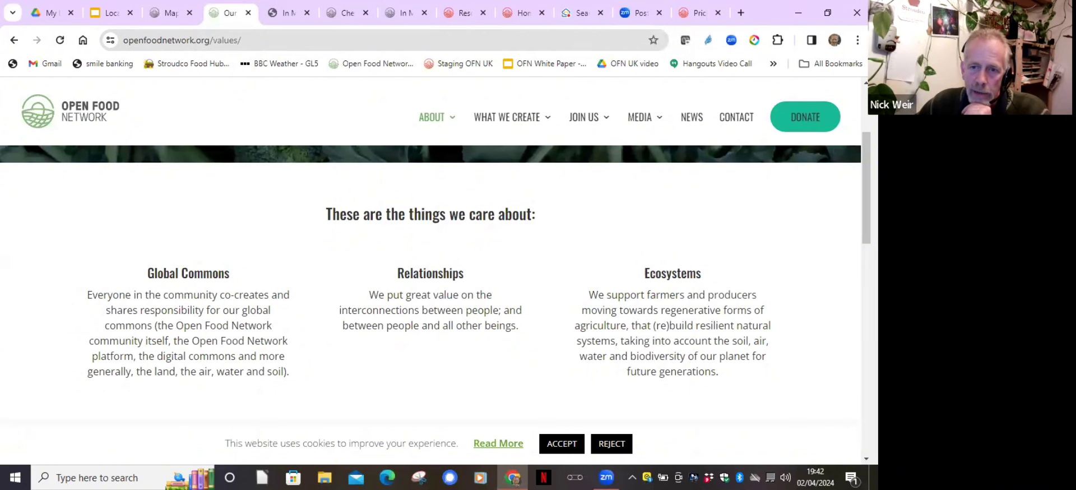
{"action": "scroll", "coordinate": [430, 280], "scroll_direction": "down", "scroll_amount": 2}
{"action": "scroll", "coordinate": [430, 280], "scroll_direction": "down", "scroll_amount": 3}
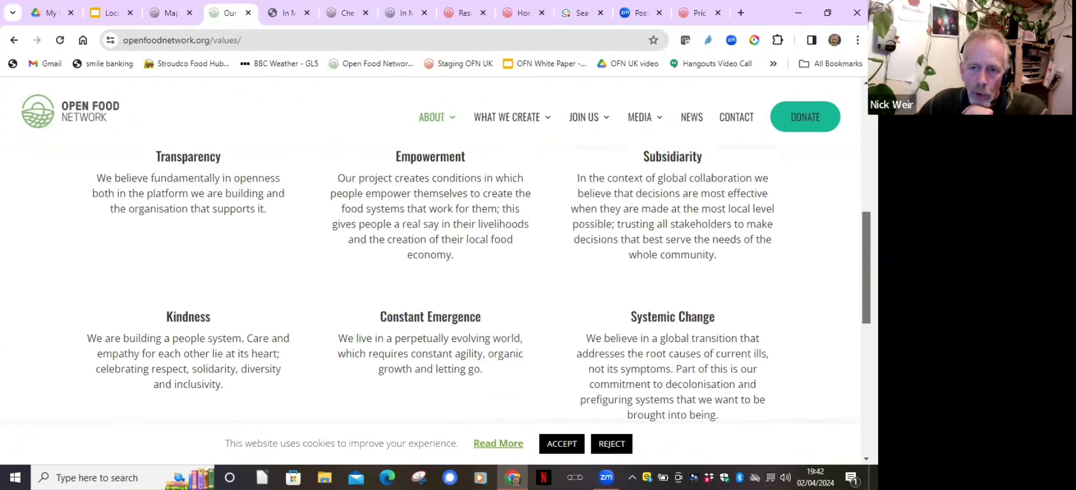
{"action": "scroll", "coordinate": [252, 213], "scroll_direction": "up", "scroll_amount": 1}
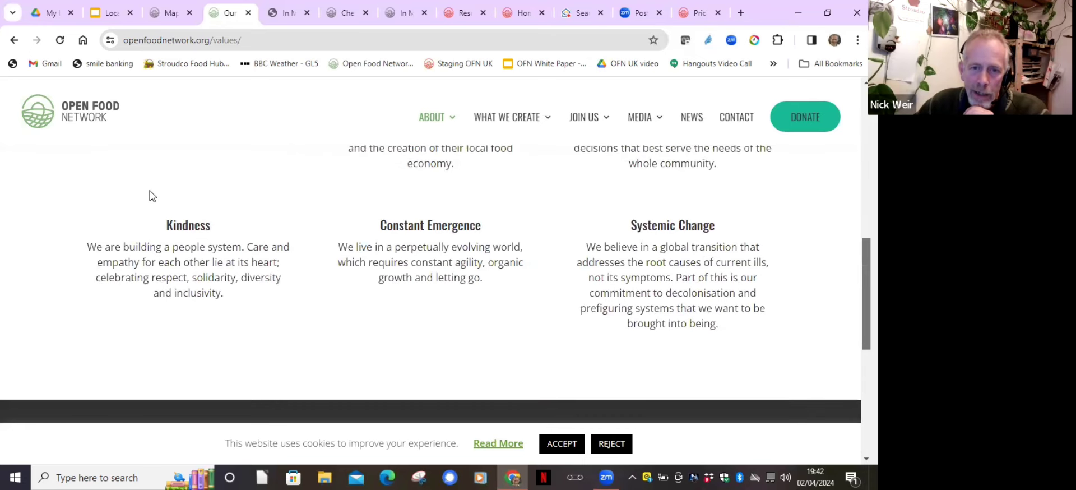
{"action": "scroll", "coordinate": [673, 280], "scroll_direction": "up", "scroll_amount": 8}
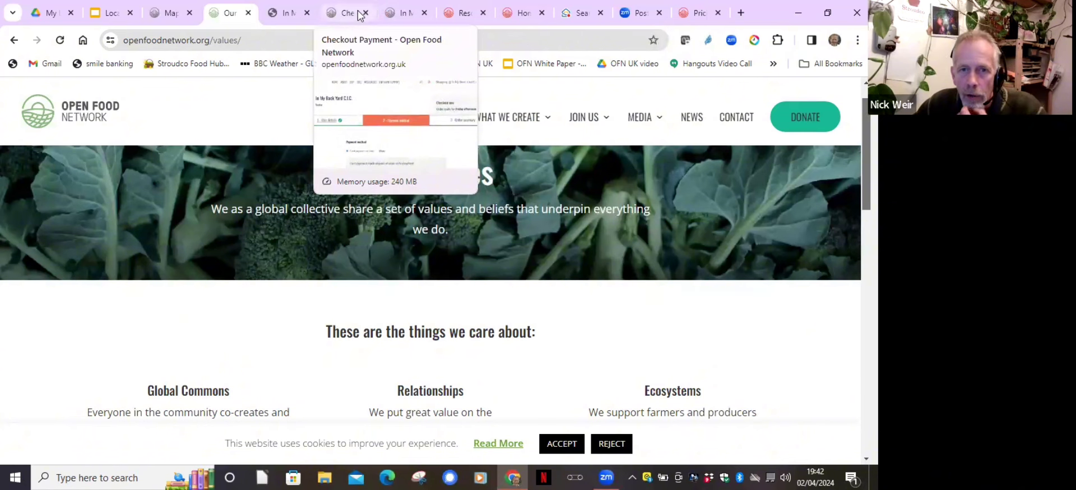
Sign in from the In My Back Yard C.I.C. shop page with the saved account e-mail and password, enabling Remember Me
{"action": "left_click", "coordinate": [402, 20]}
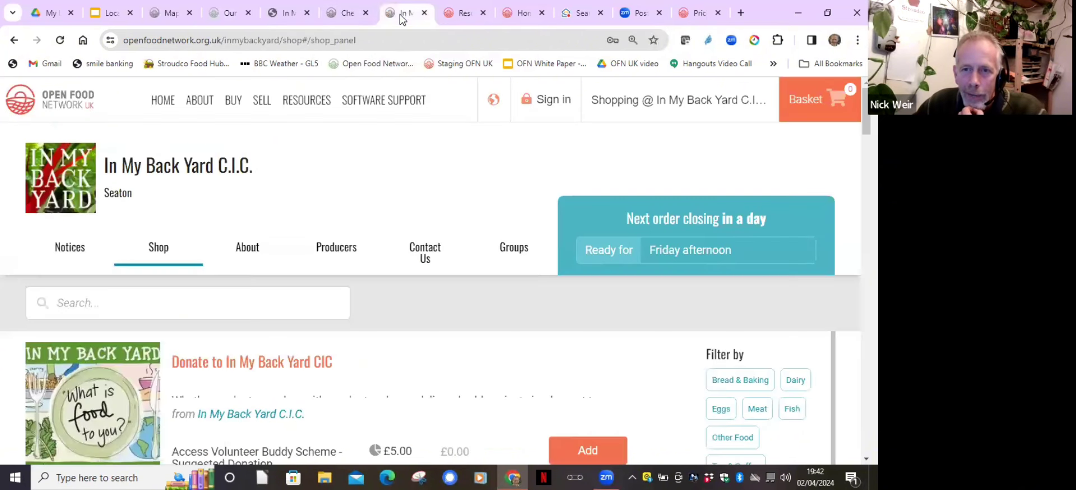
{"action": "left_click", "coordinate": [554, 106]}
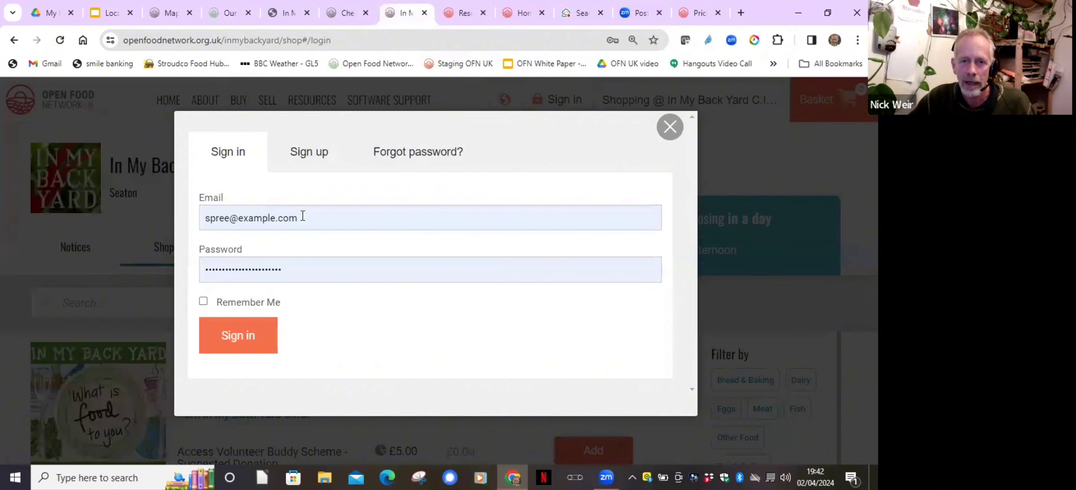
{"action": "left_click", "coordinate": [293, 217]}
{"action": "scroll", "coordinate": [307, 350], "scroll_direction": "down", "scroll_amount": 5}
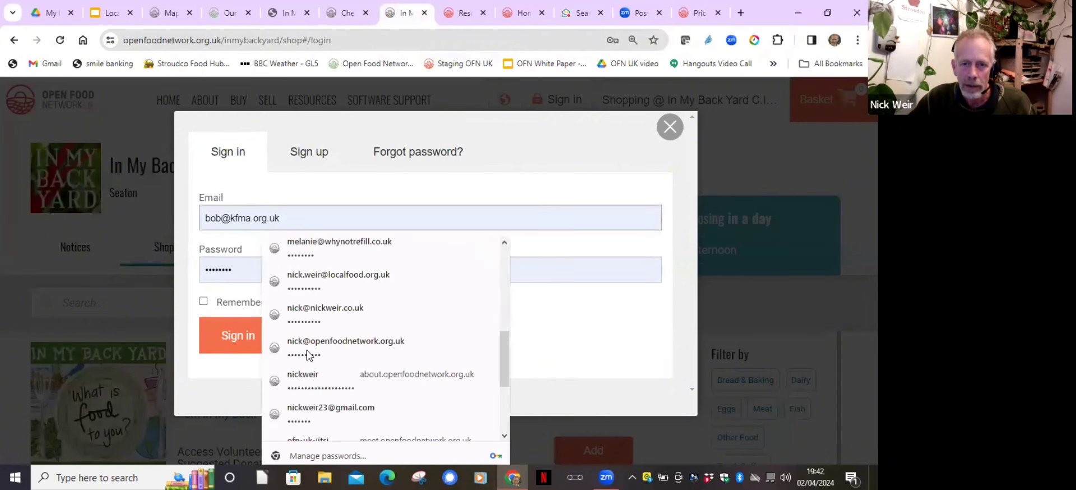
{"action": "left_click", "coordinate": [311, 308]}
{"action": "left_click", "coordinate": [229, 309]}
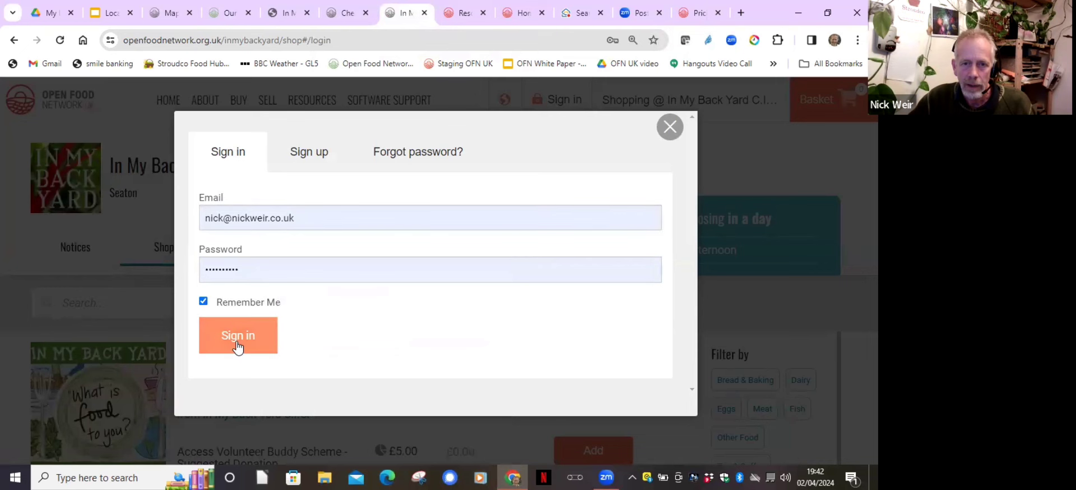
{"action": "left_click", "coordinate": [235, 343]}
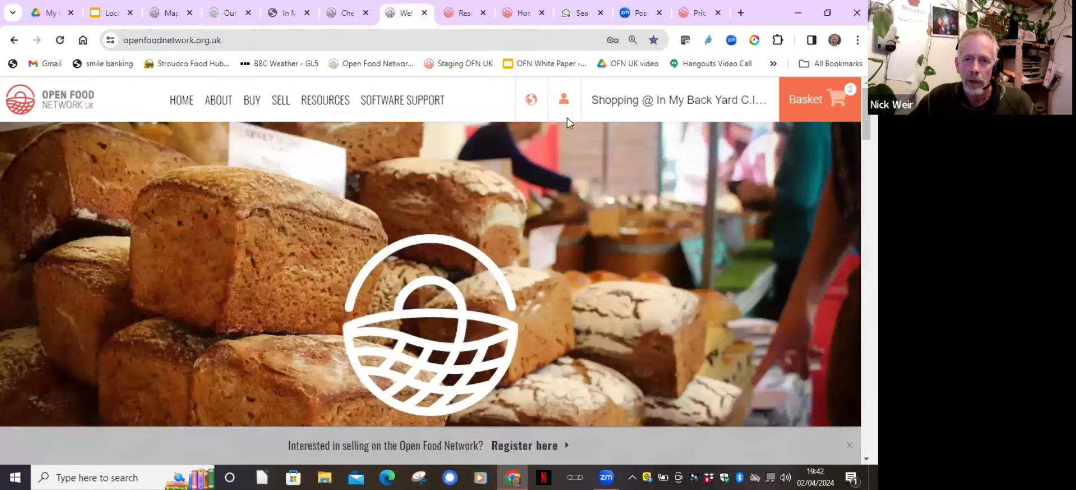
Go to the administration area's enterprises list and view the settings sections available for the D J Perks Limited producer profile
{"action": "mouse_move", "coordinate": [564, 102]}
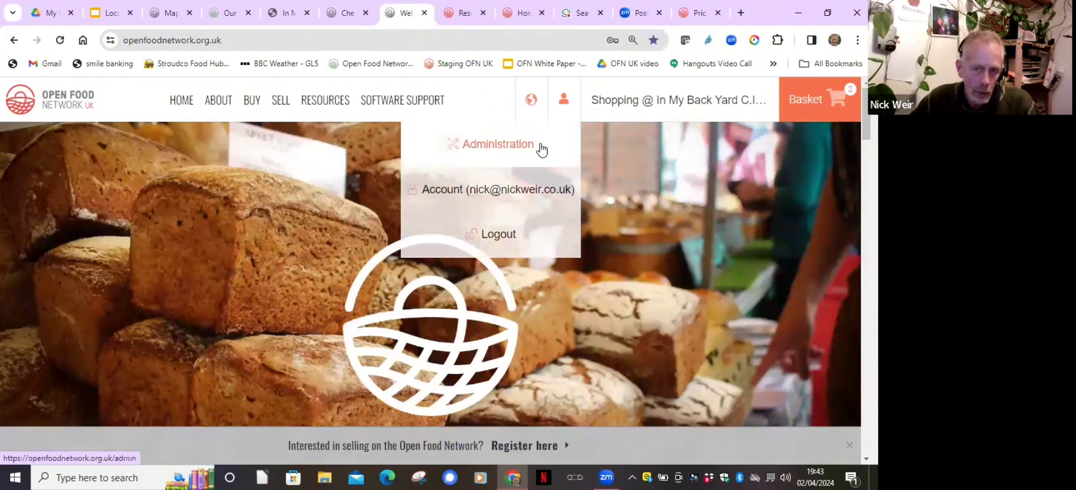
{"action": "left_click", "coordinate": [499, 151]}
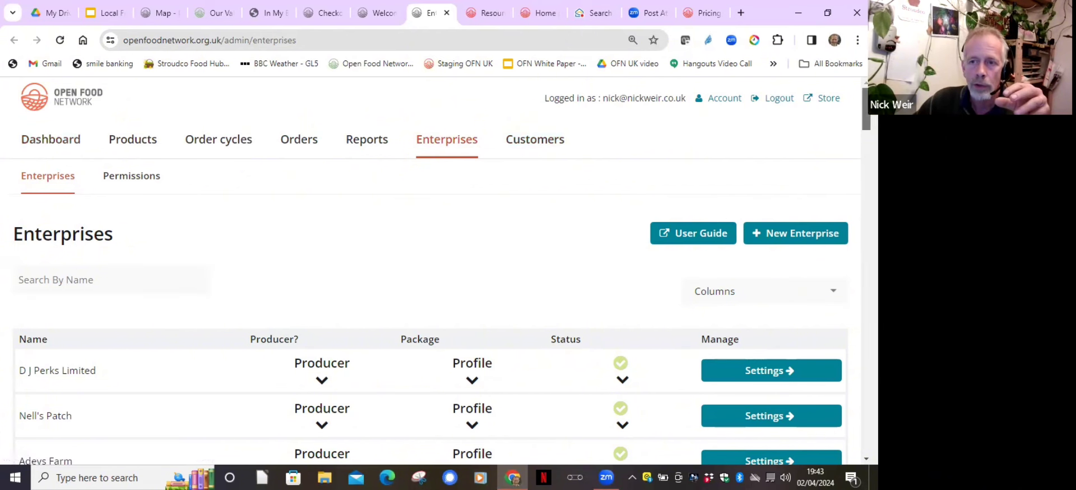
{"action": "scroll", "coordinate": [764, 300], "scroll_direction": "down", "scroll_amount": 1}
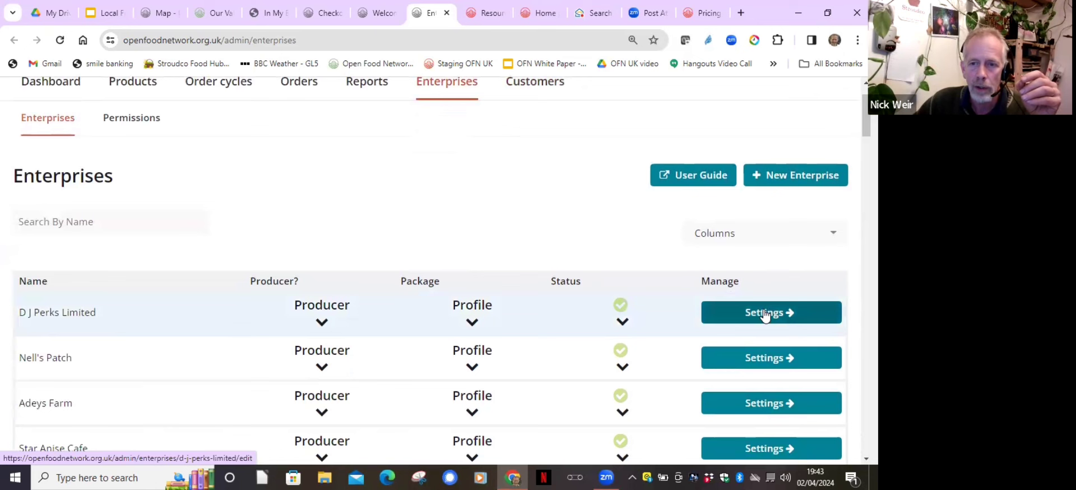
{"action": "left_click", "coordinate": [765, 315]}
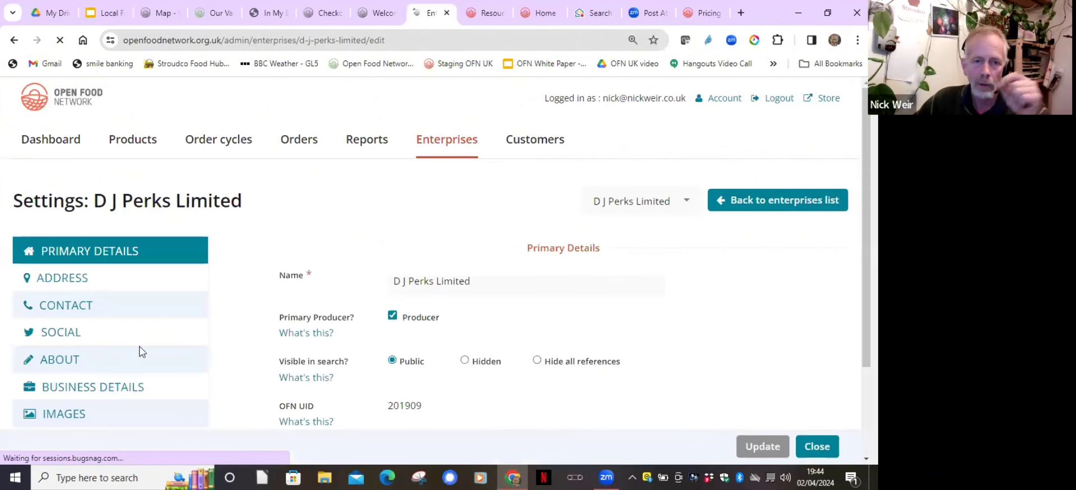
{"action": "scroll", "coordinate": [85, 331], "scroll_direction": "down", "scroll_amount": 2}
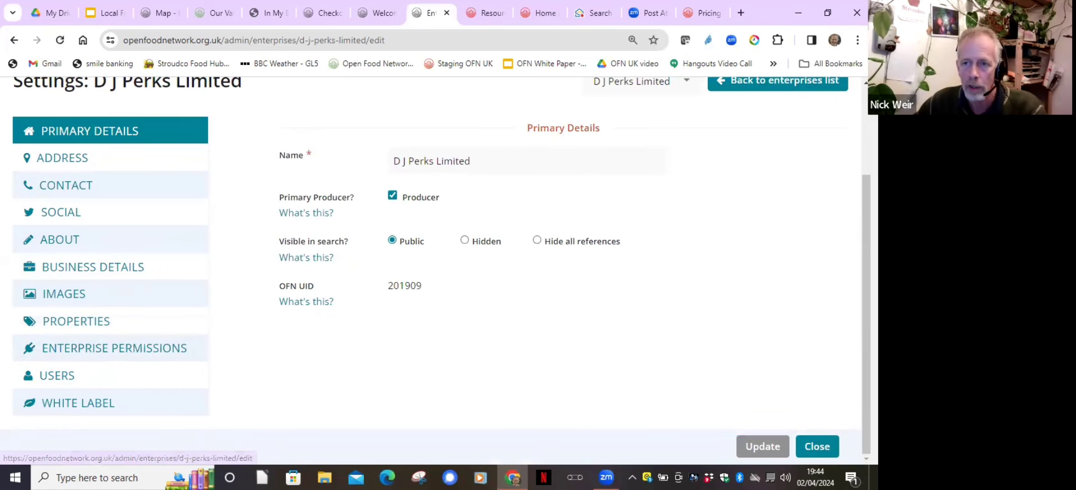
{"action": "scroll", "coordinate": [705, 256], "scroll_direction": "up", "scroll_amount": 1}
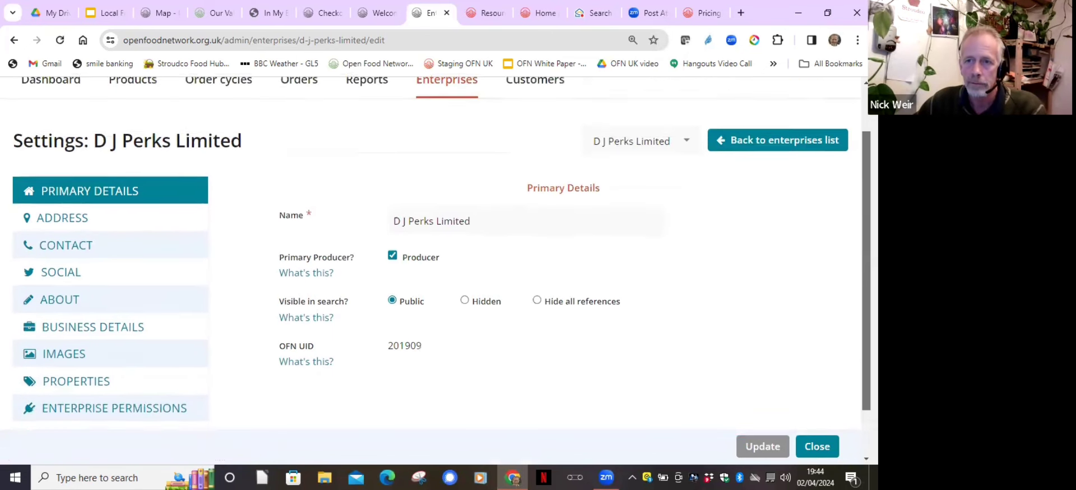
Return to the enterprises list, find the Zerodig Farms shop and open its settings
{"action": "left_click", "coordinate": [765, 148]}
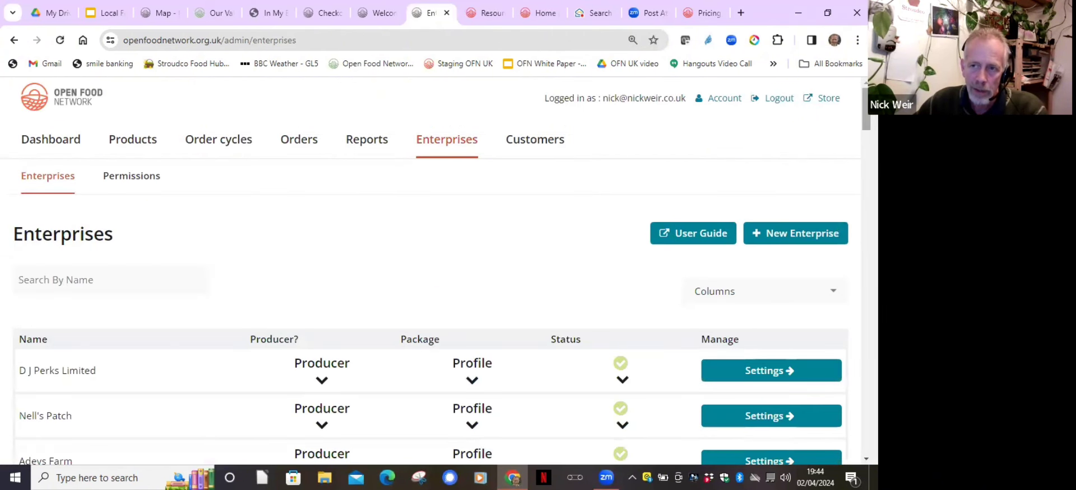
{"action": "scroll", "coordinate": [442, 269], "scroll_direction": "down", "scroll_amount": 2}
{"action": "scroll", "coordinate": [443, 269], "scroll_direction": "down", "scroll_amount": 11}
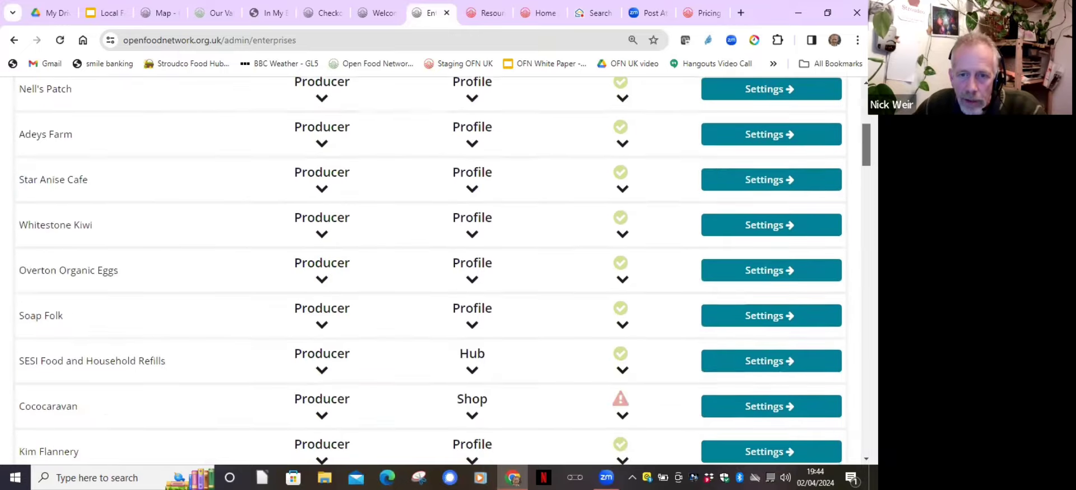
{"action": "scroll", "coordinate": [442, 269], "scroll_direction": "down", "scroll_amount": 10}
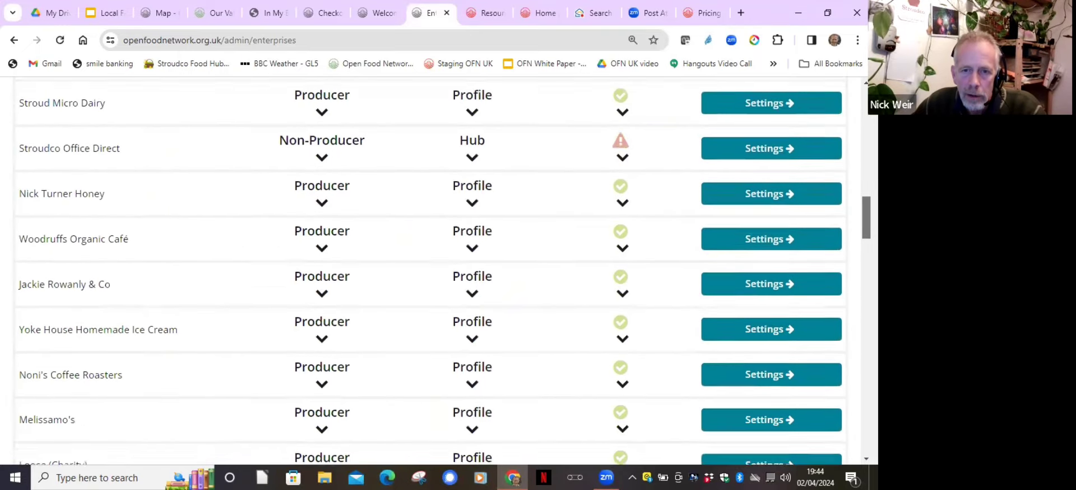
{"action": "scroll", "coordinate": [442, 270], "scroll_direction": "up", "scroll_amount": 1}
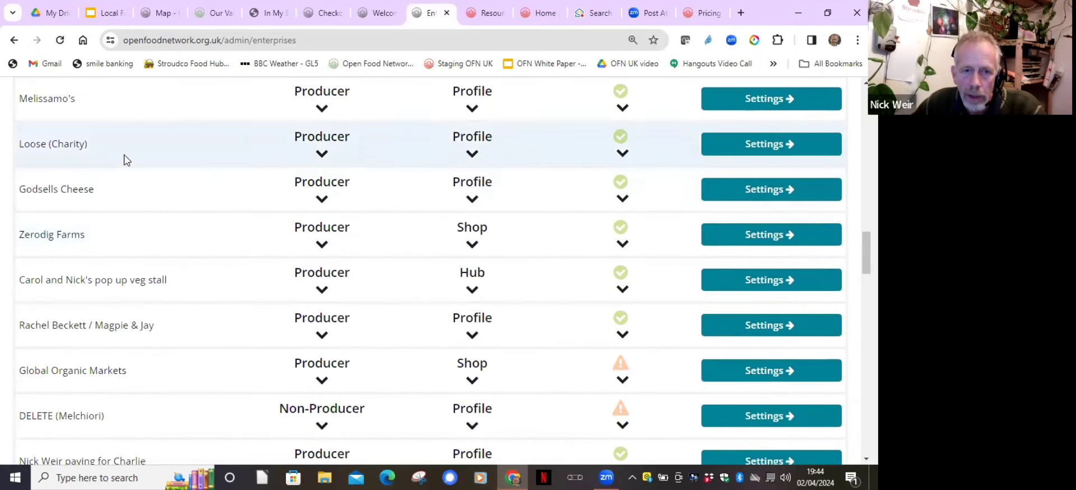
{"action": "left_click", "coordinate": [751, 242]}
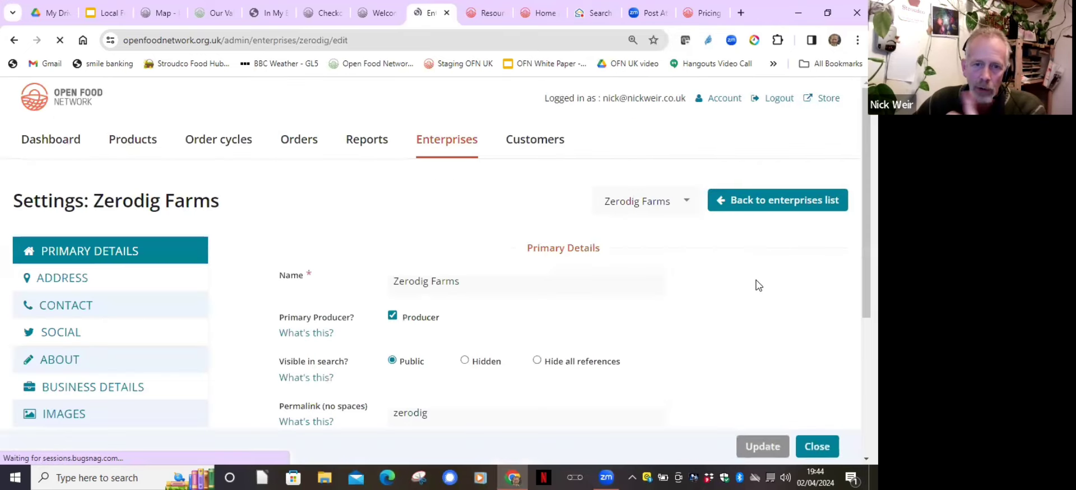
Look through the settings sections and primary details of Zerodig Farms, including its permalink and shopfront link
{"action": "scroll", "coordinate": [39, 272], "scroll_direction": "down", "scroll_amount": 4}
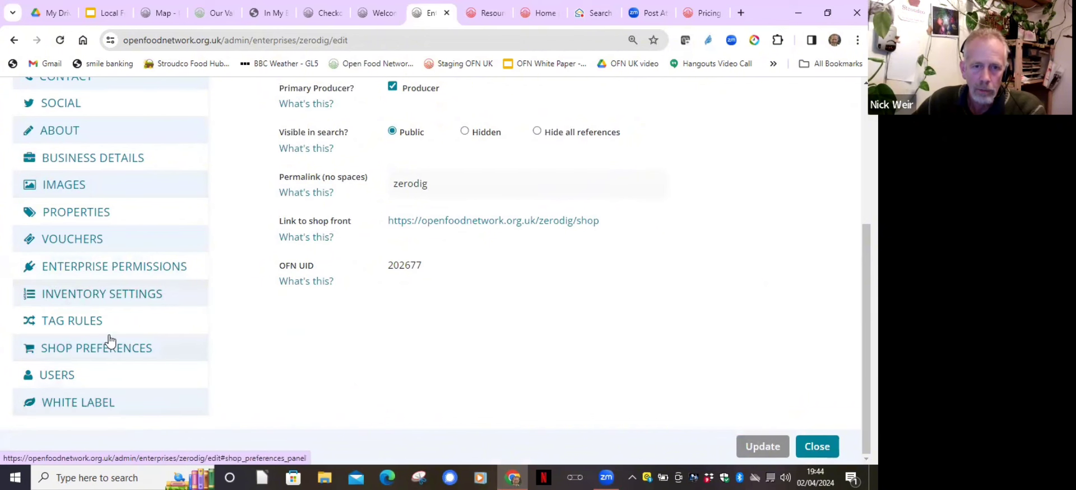
{"action": "scroll", "coordinate": [130, 267], "scroll_direction": "up", "scroll_amount": 4}
{"action": "scroll", "coordinate": [130, 267], "scroll_direction": "down", "scroll_amount": 4}
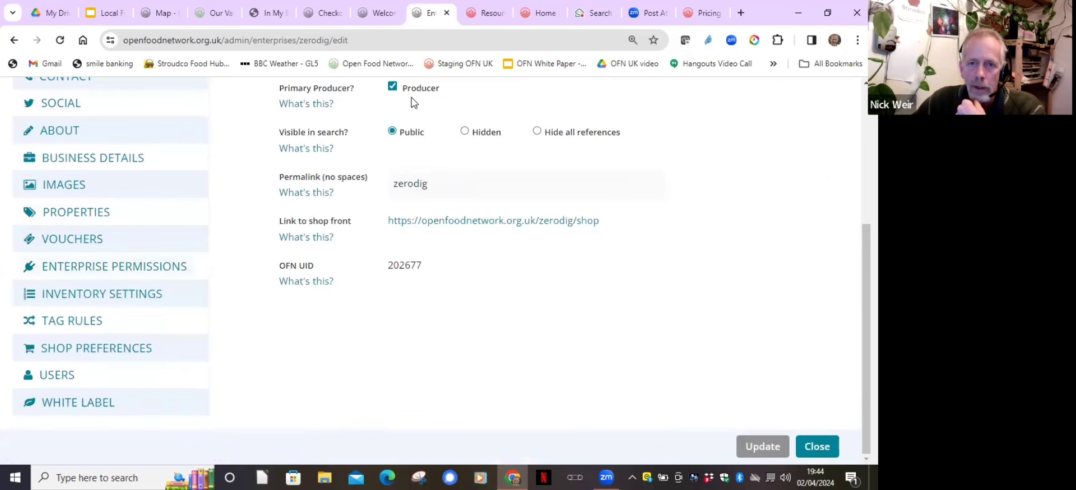
{"action": "scroll", "coordinate": [409, 102], "scroll_direction": "up", "scroll_amount": 1}
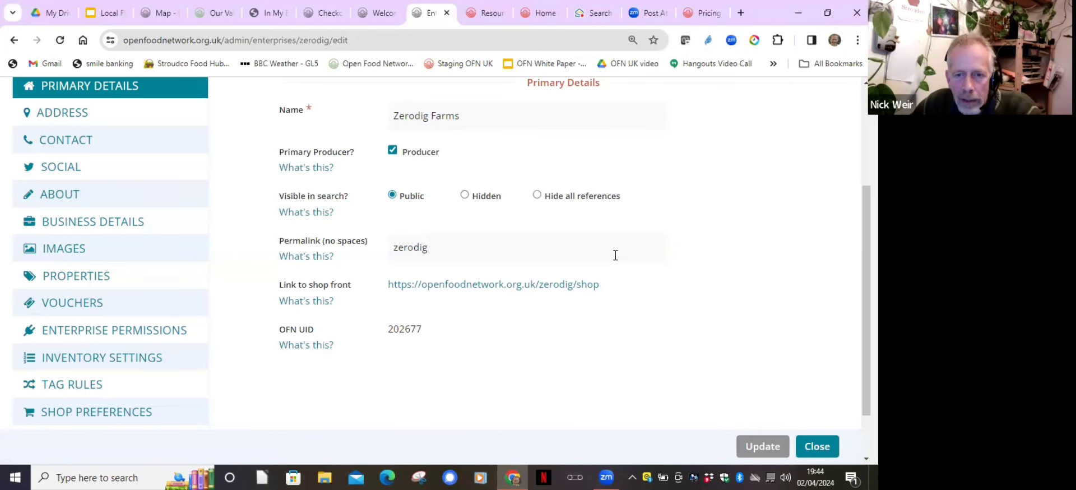
{"action": "scroll", "coordinate": [441, 253], "scroll_direction": "up", "scroll_amount": 2}
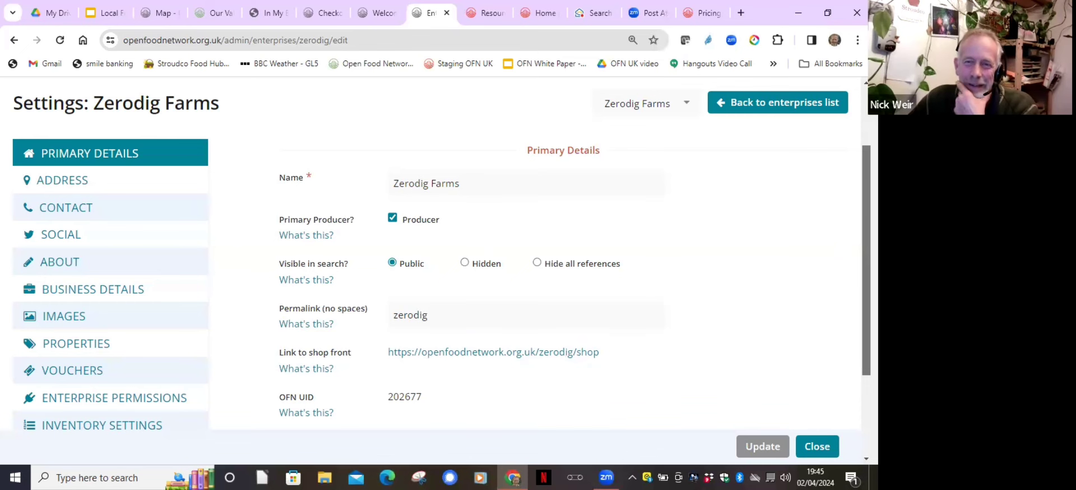
{"action": "scroll", "coordinate": [438, 258], "scroll_direction": "up", "scroll_amount": 2}
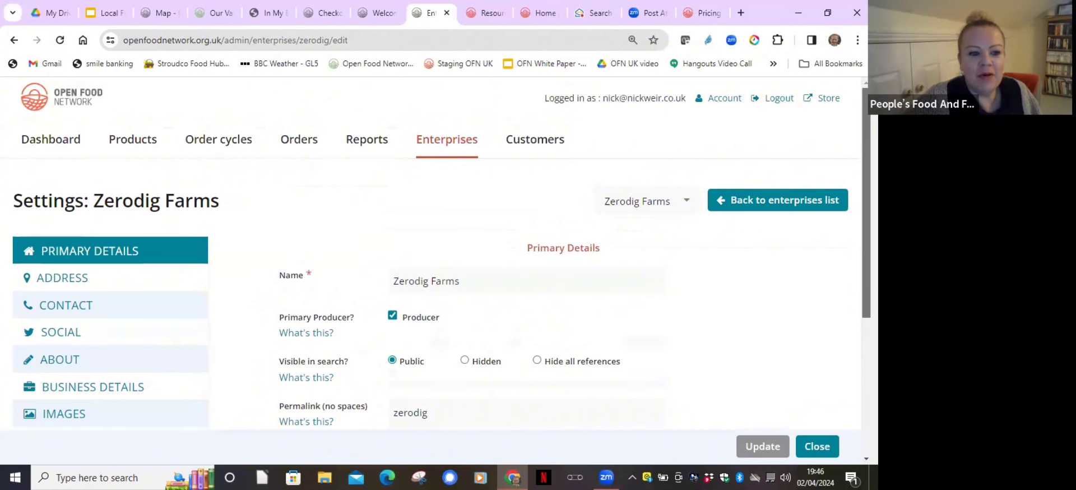